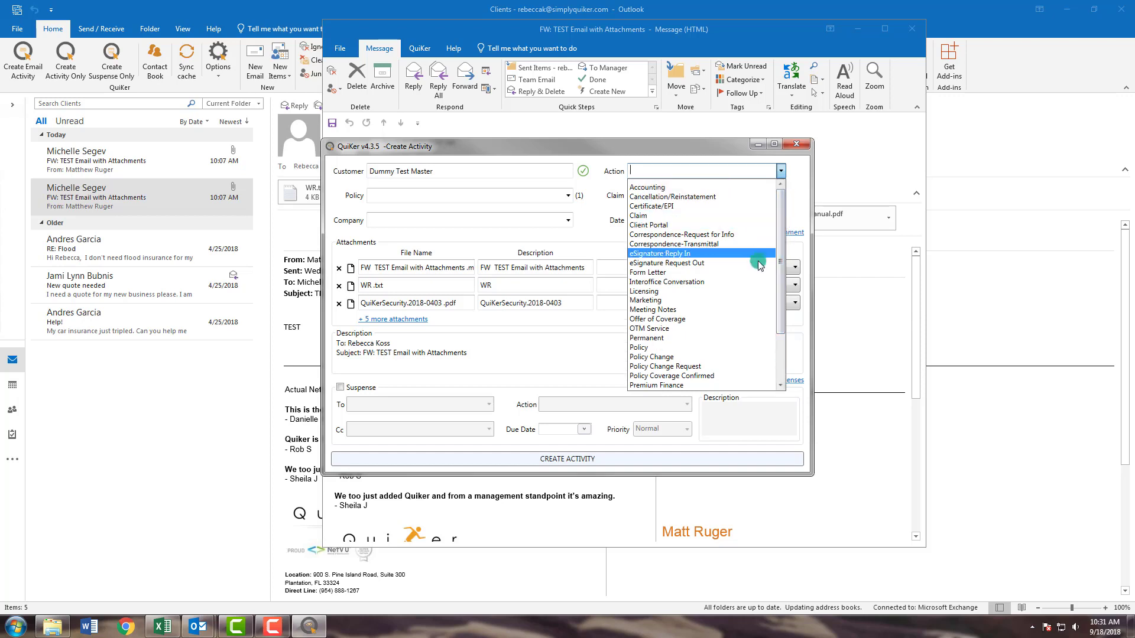
# - Set the activity's action to Marketing and its policy to the Commercial Property multi-entity policy, leaving the claim and date as they are
pyautogui.click(741, 301)
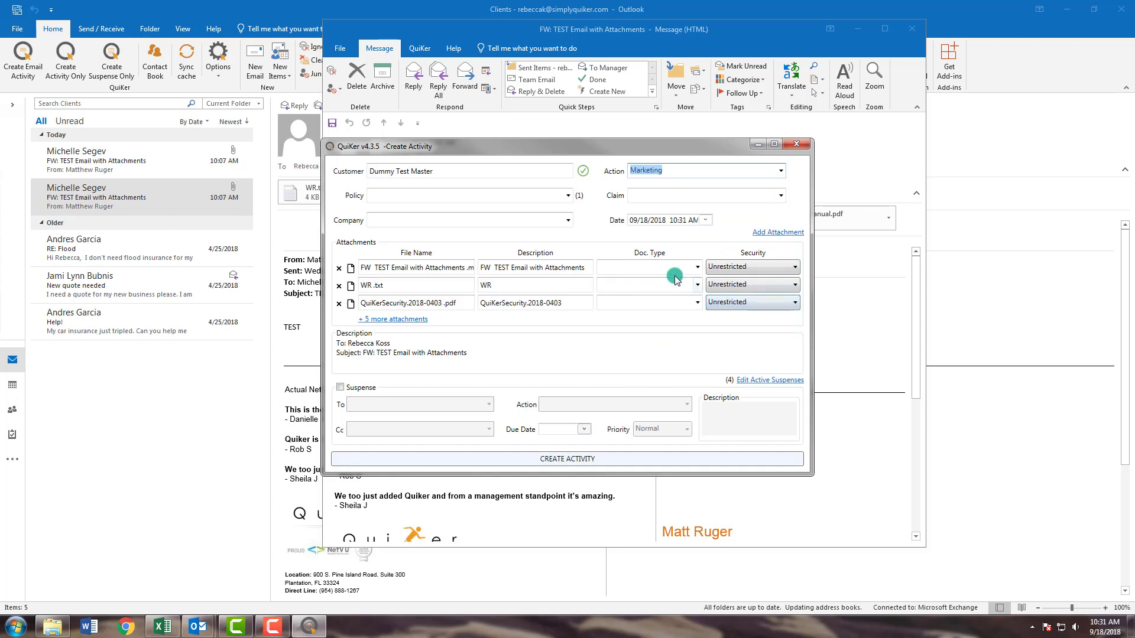
pyautogui.click(565, 196)
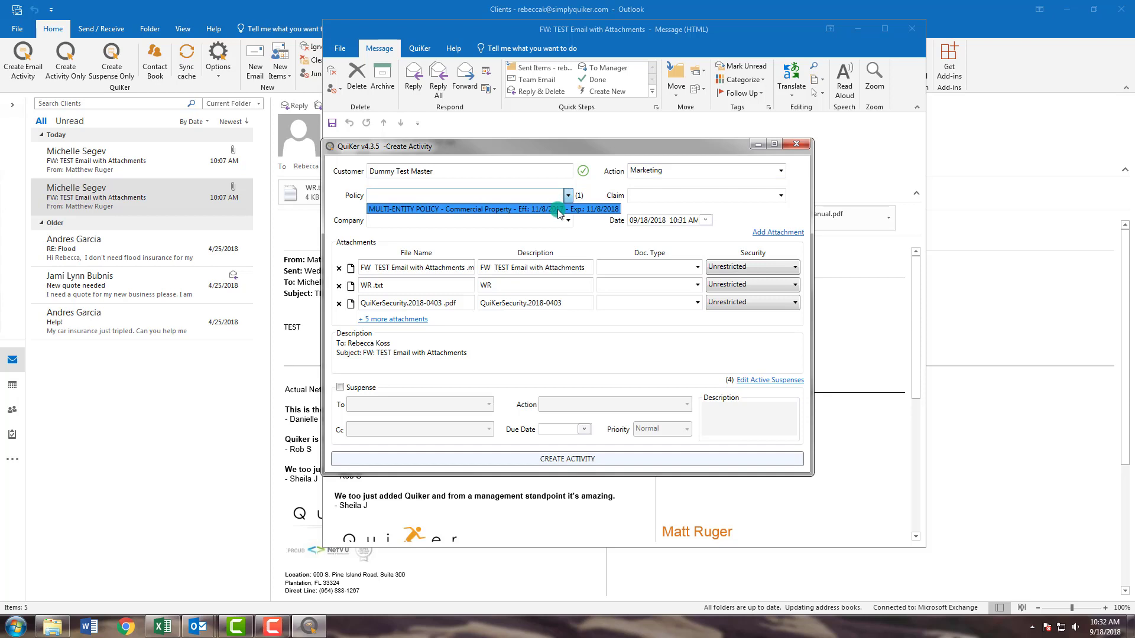
pyautogui.click(559, 210)
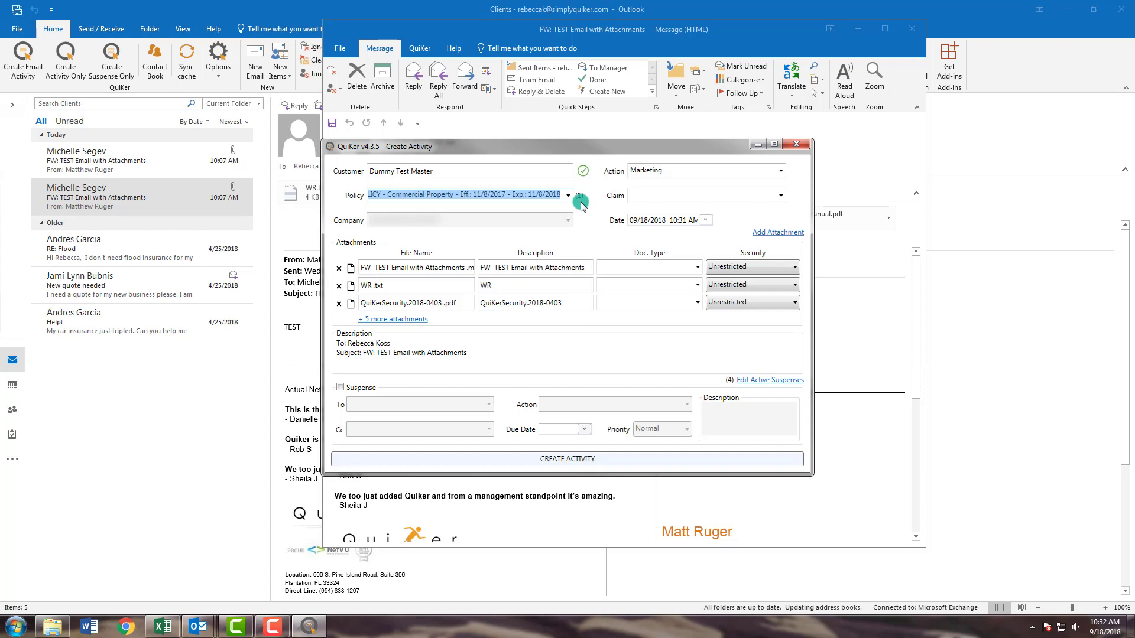
pyautogui.click(783, 197)
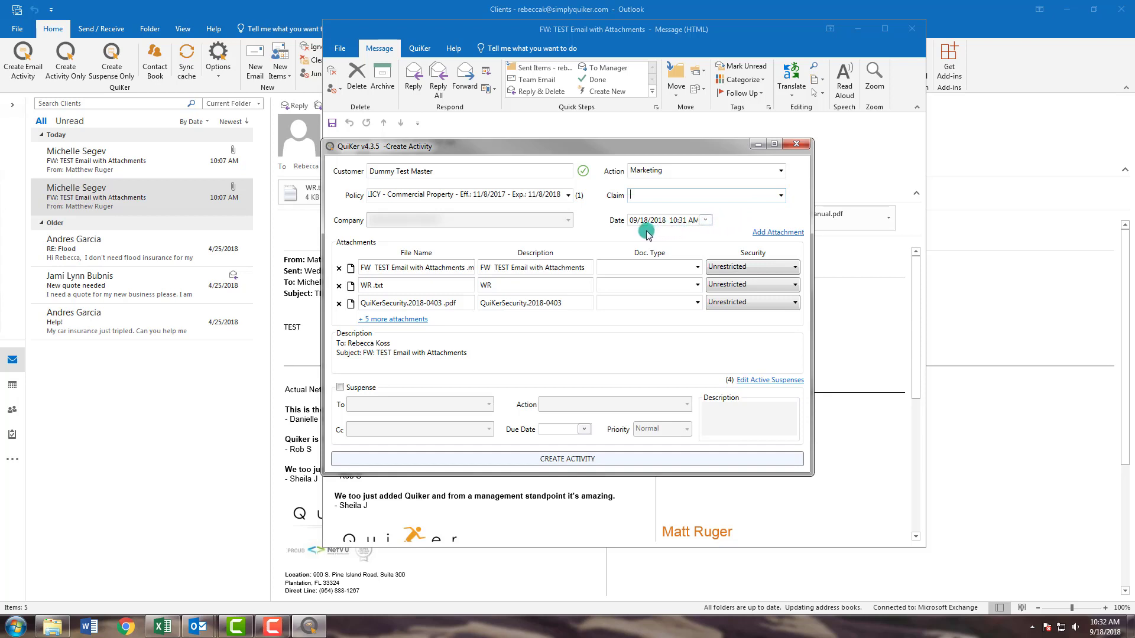
pyautogui.click(707, 220)
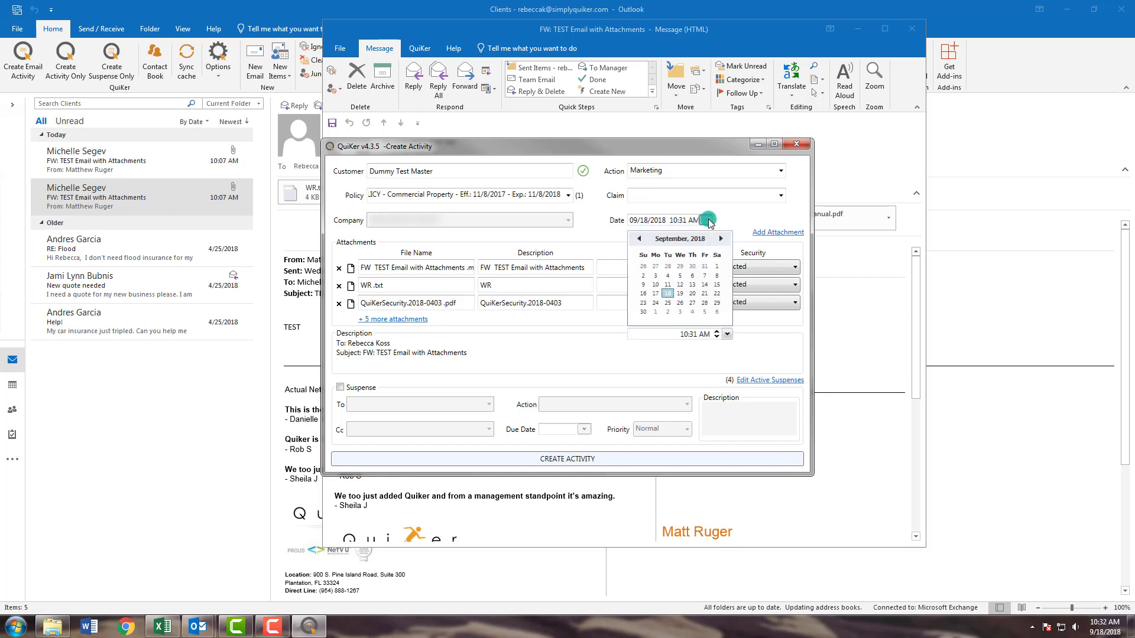
pyautogui.click(708, 220)
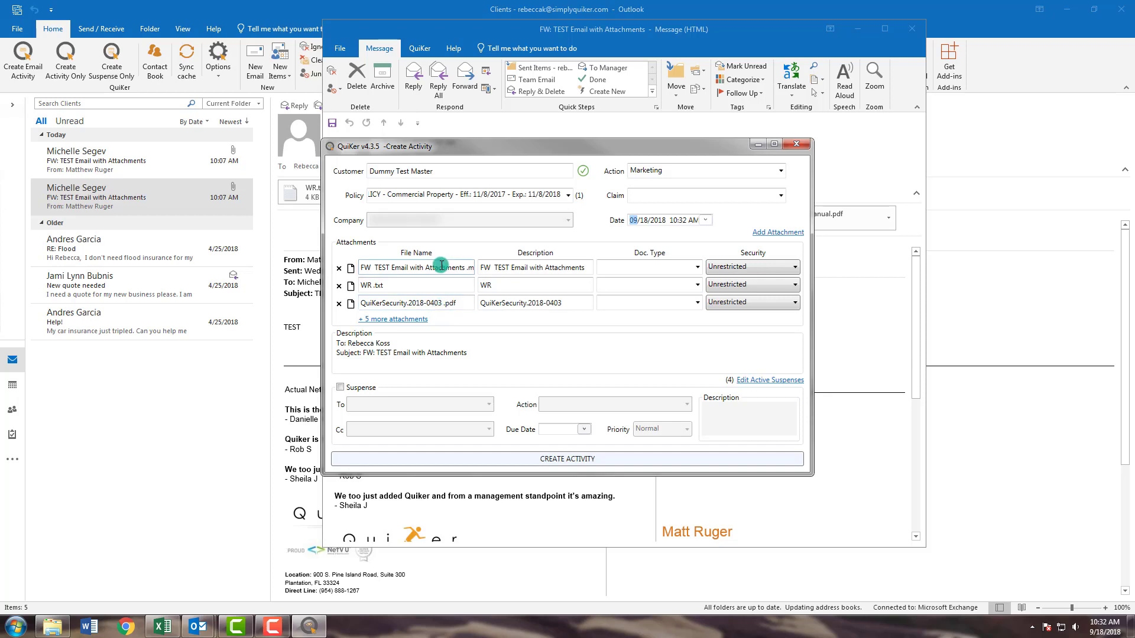
# - In the full attachment list, remove QuiKerSecurity.2018-0403.pdf, QuiKer Manual.pdf, image002.jpg and image003.png
pyautogui.click(408, 320)
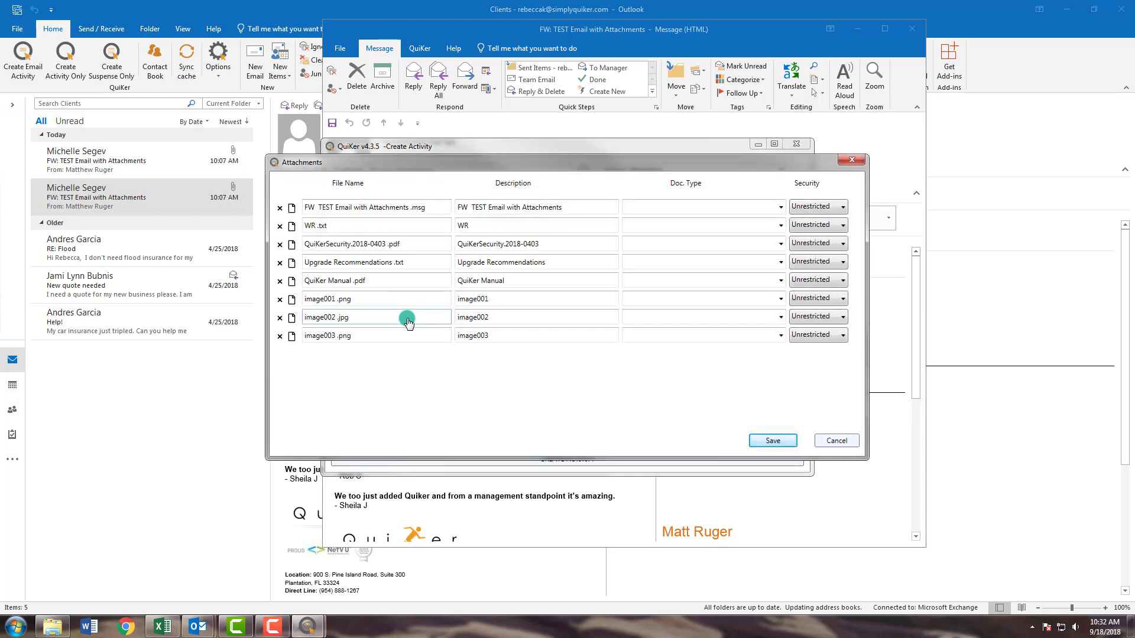
pyautogui.click(279, 244)
pyautogui.click(280, 263)
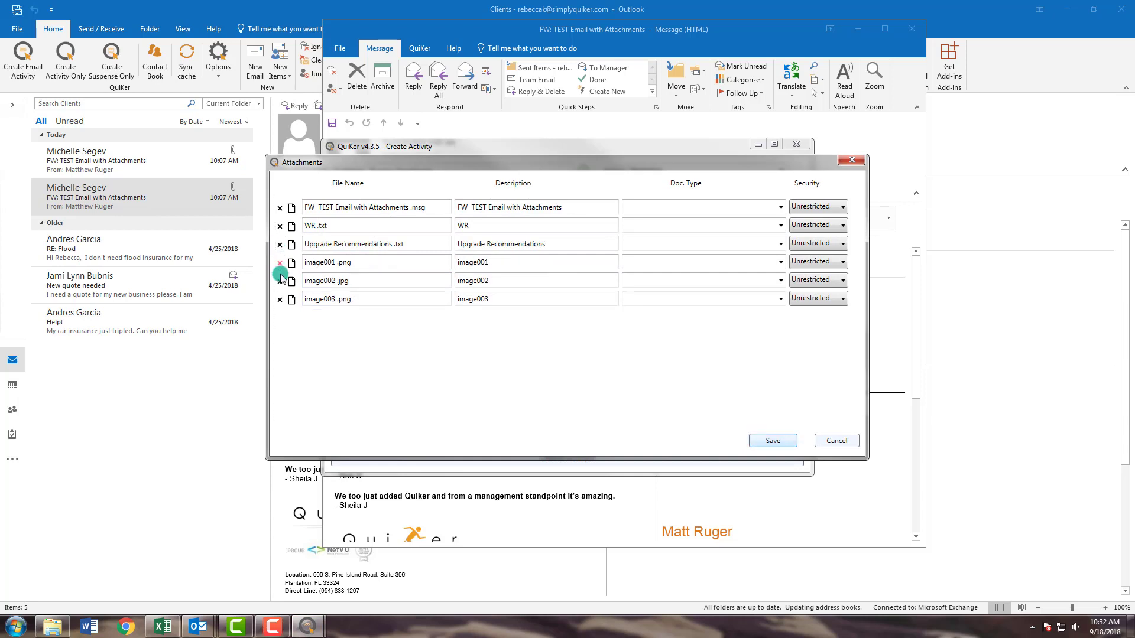
pyautogui.click(280, 280)
pyautogui.click(280, 281)
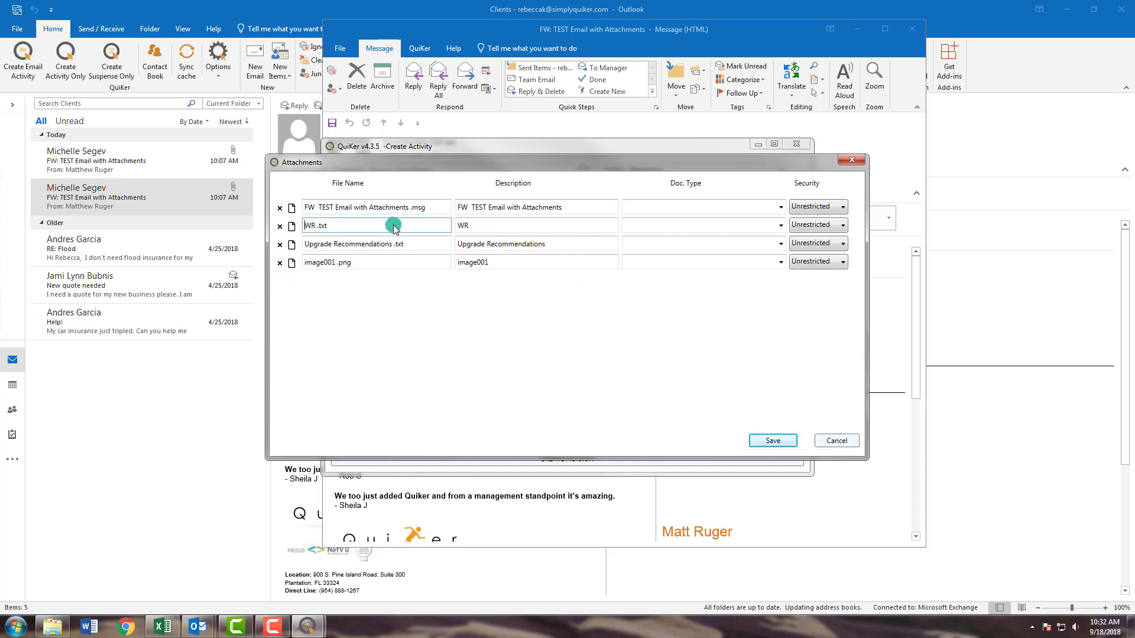
# - Rename the WR.txt attachment to TestWR.txt and replace its description with Test
pyautogui.click(312, 220)
pyautogui.write('Test')
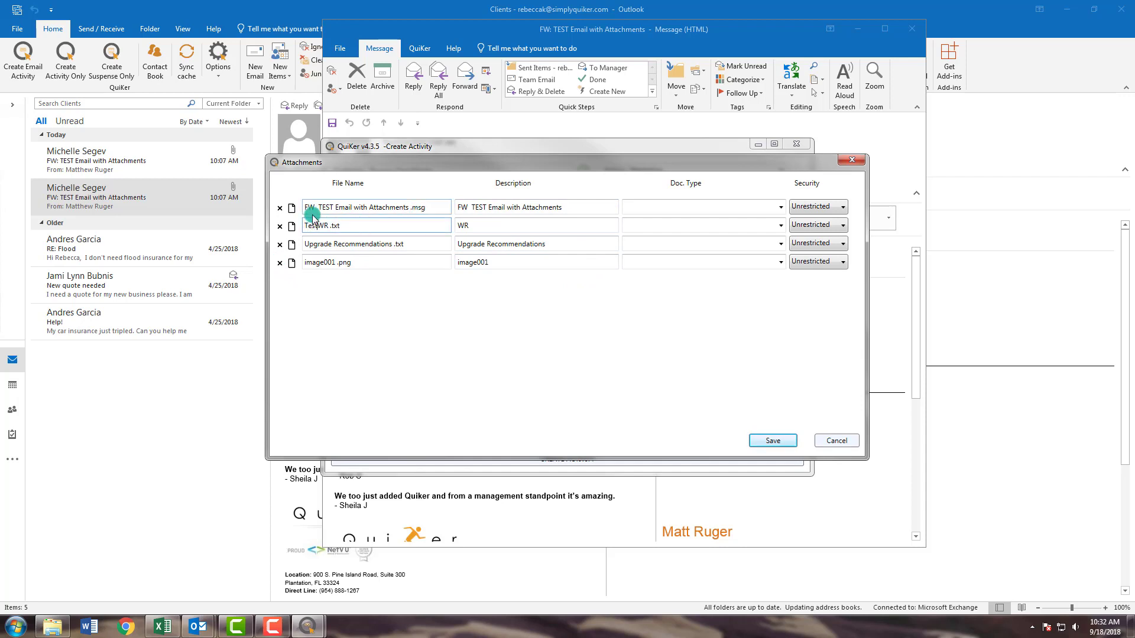
pyautogui.press('BackSpace')
pyautogui.doubleClick(459, 228)
pyautogui.write('Test')
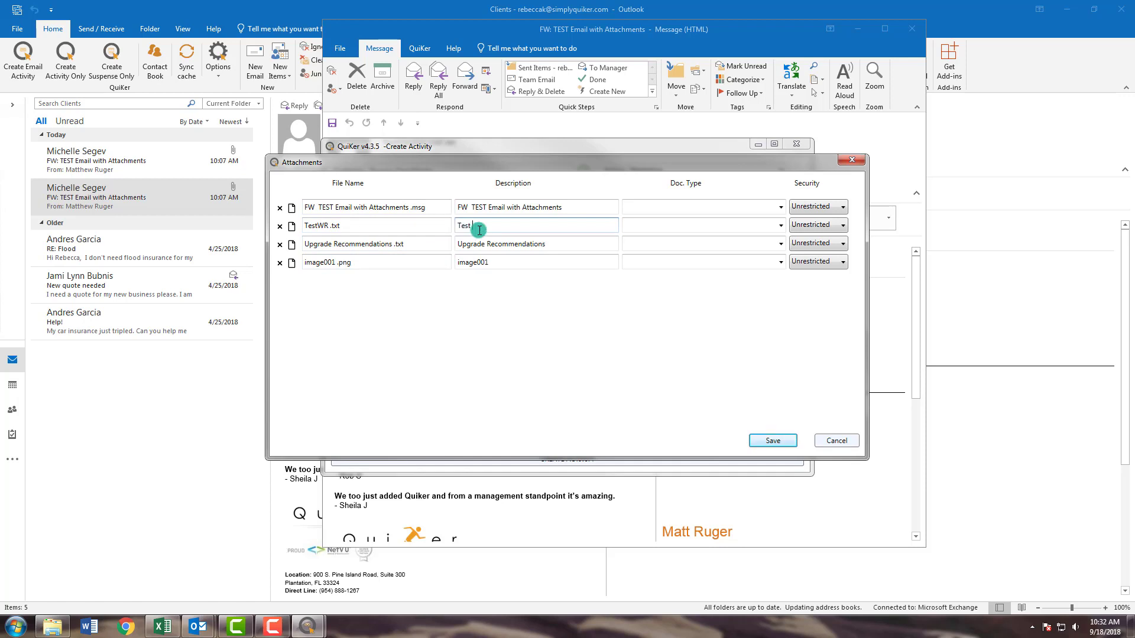
# - Set the TestWR.txt attachment's document type to Acct - Co. Invoice and its security to Sensitive, and save the attachment changes
pyautogui.click(780, 225)
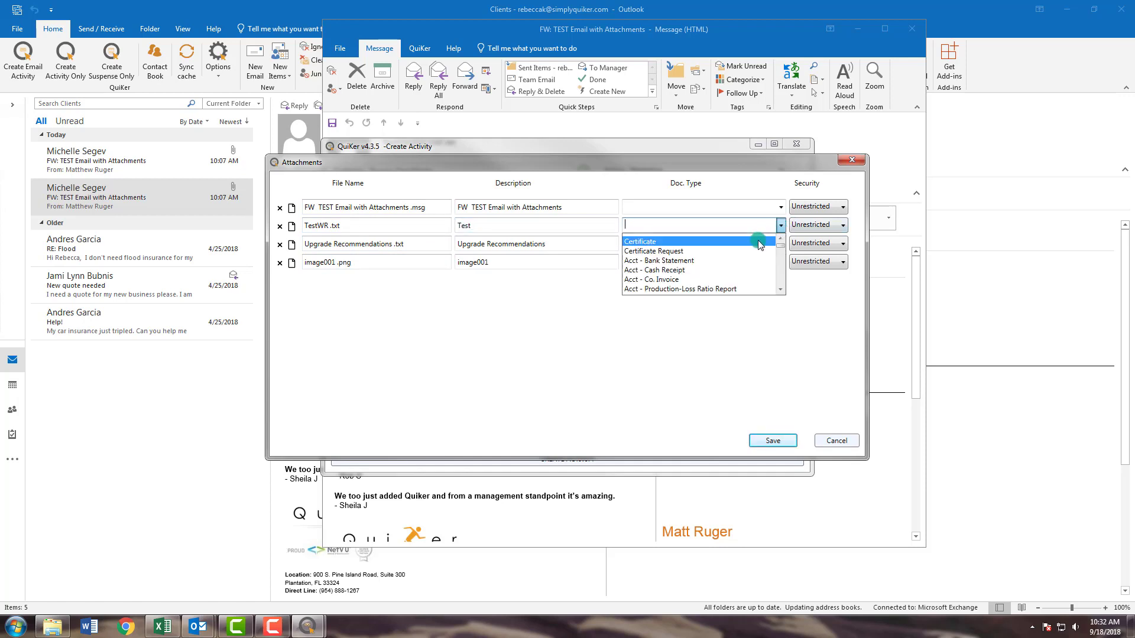
pyautogui.click(674, 280)
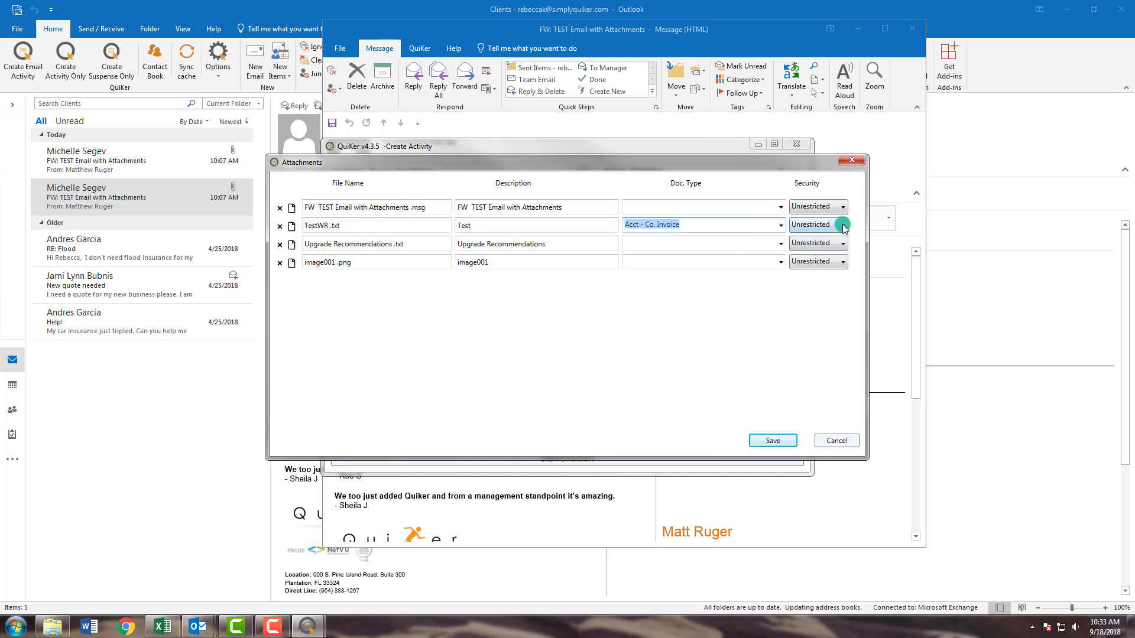
pyautogui.click(842, 226)
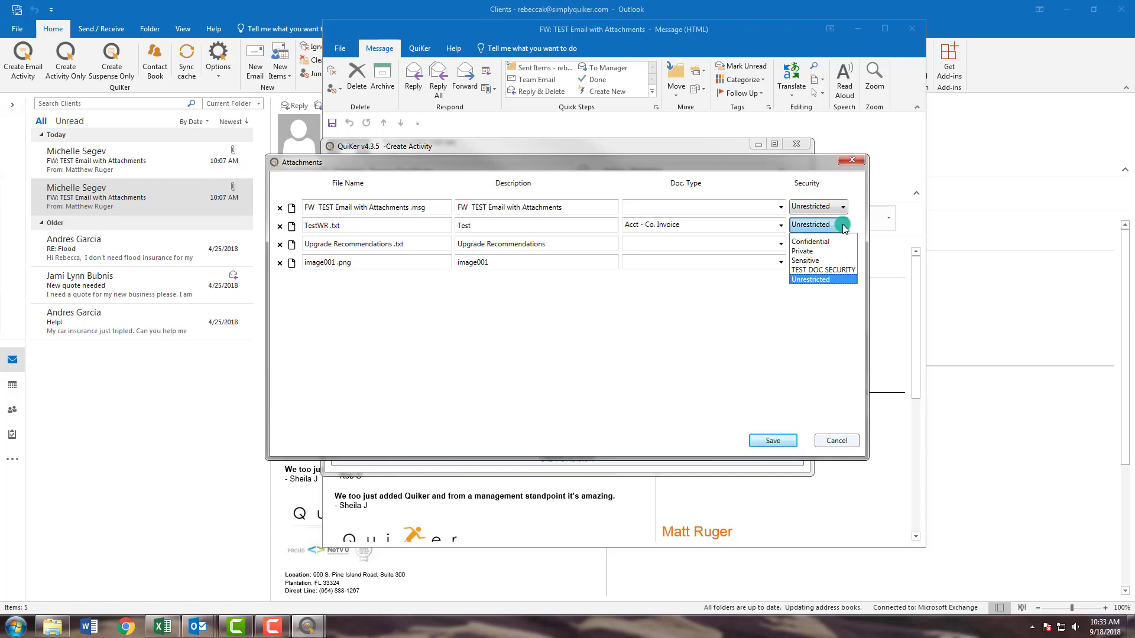
pyautogui.click(825, 267)
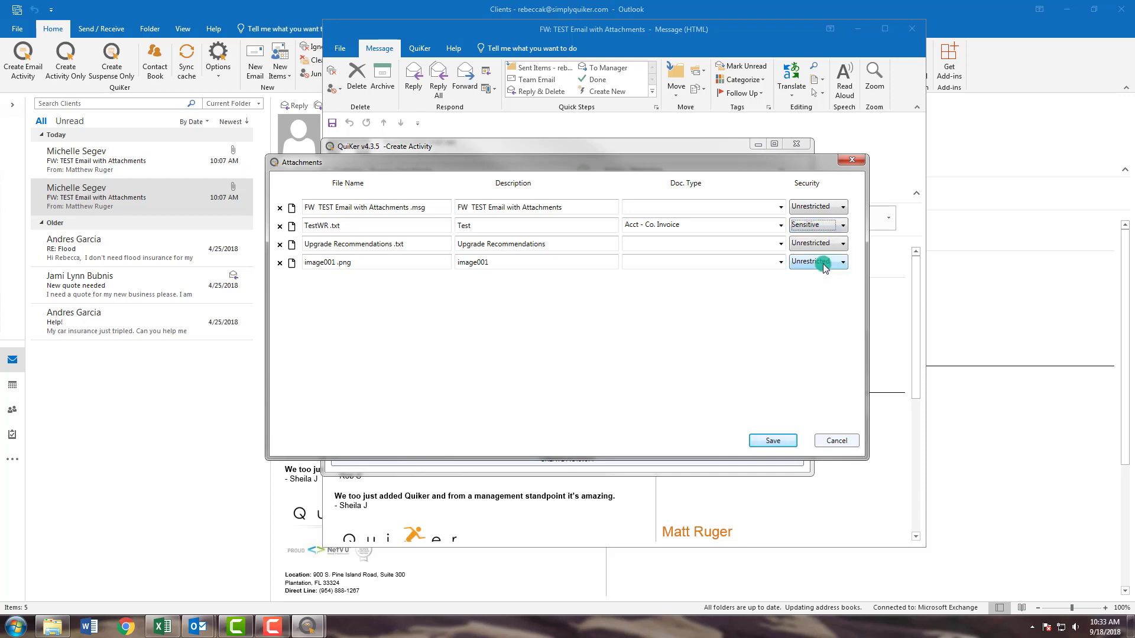
pyautogui.click(768, 442)
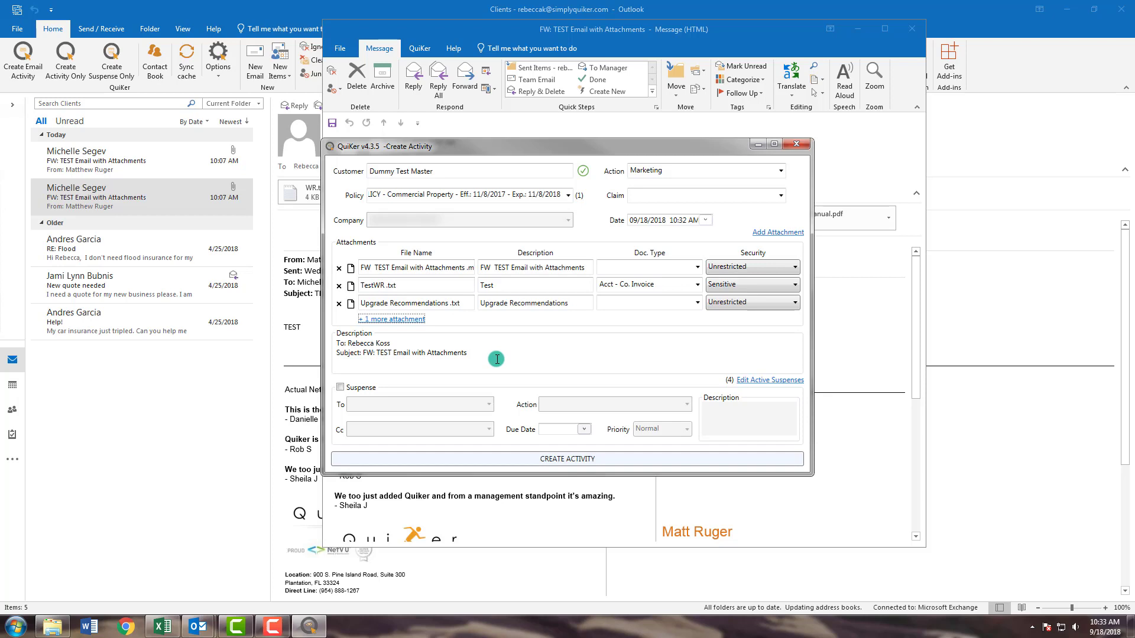
# - Attach the top inbox email, FW: TEST Email with Attachments, to the activity, and view the form for adding a file attachment
pyautogui.click(136, 161)
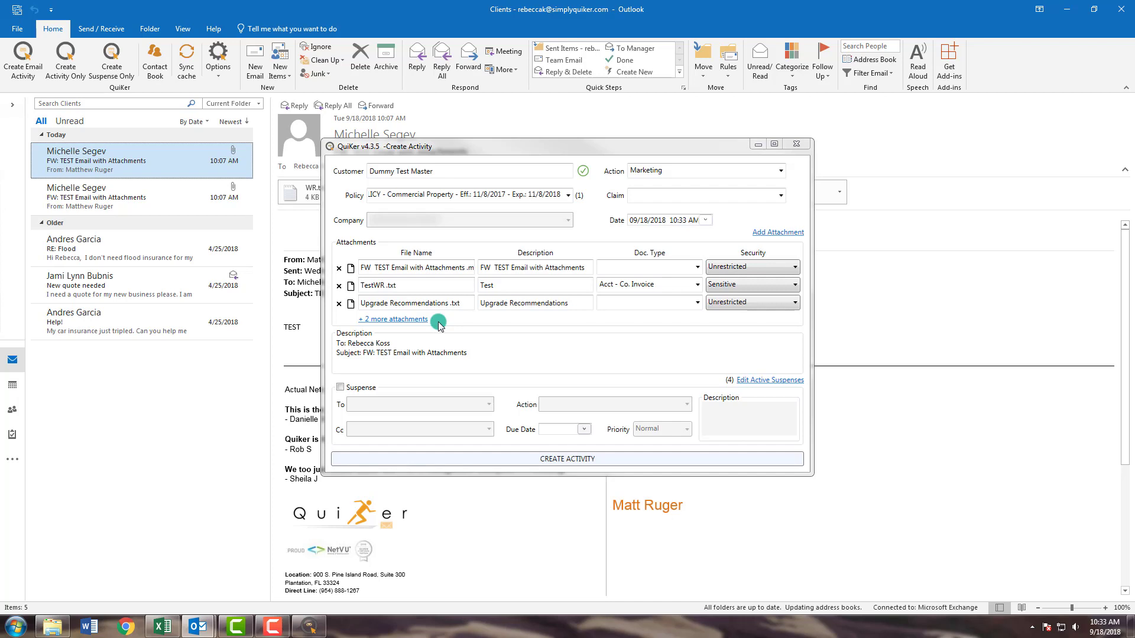
pyautogui.click(792, 235)
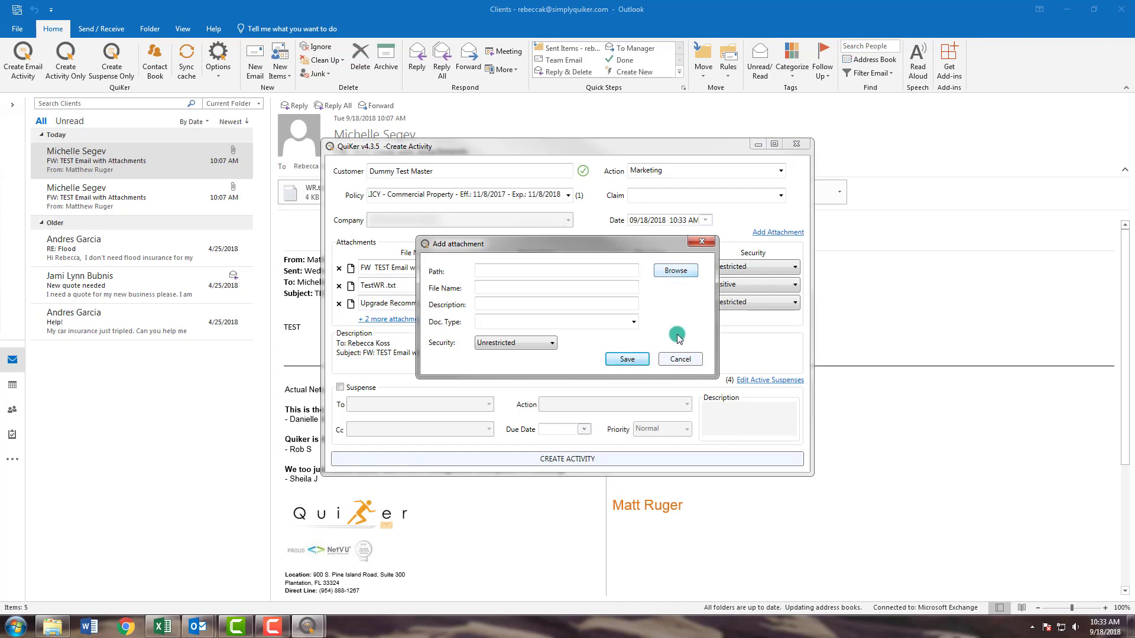
pyautogui.click(680, 359)
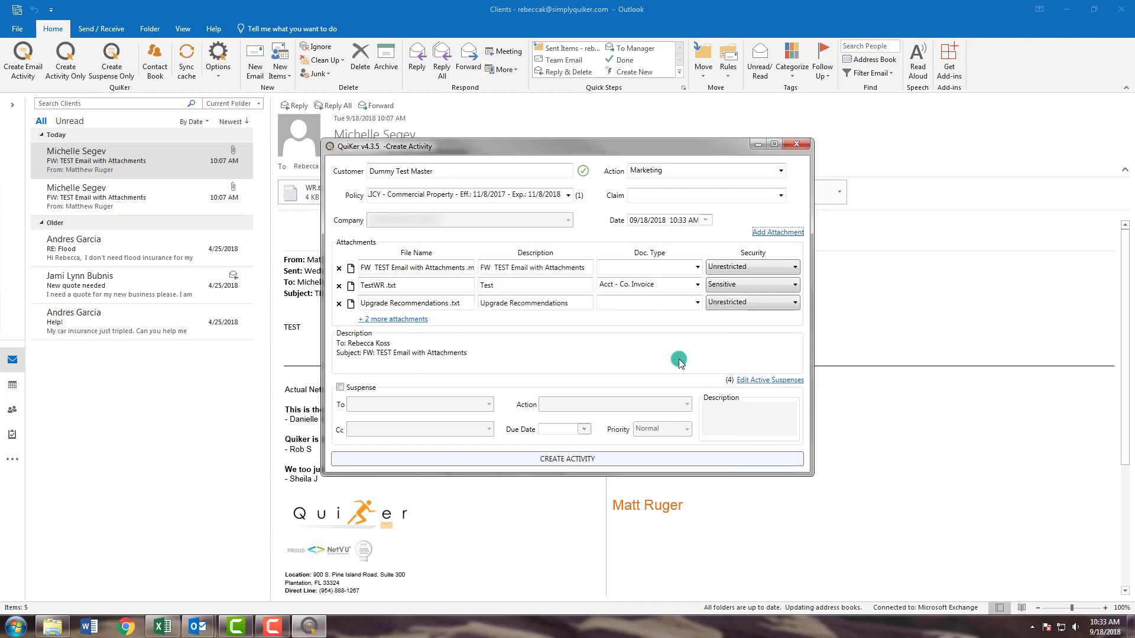
# - Insert the line "Testing notes ." at the start of the activity description
pyautogui.click(338, 345)
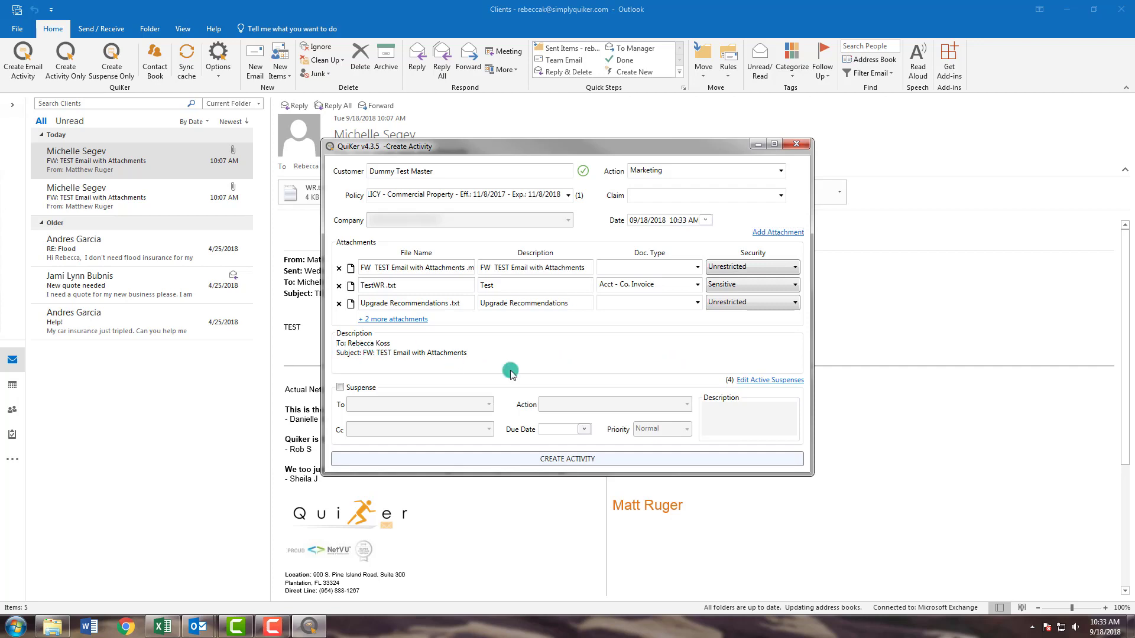
pyautogui.write('Testing notes')
pyautogui.write(' .')
pyautogui.press('Return')
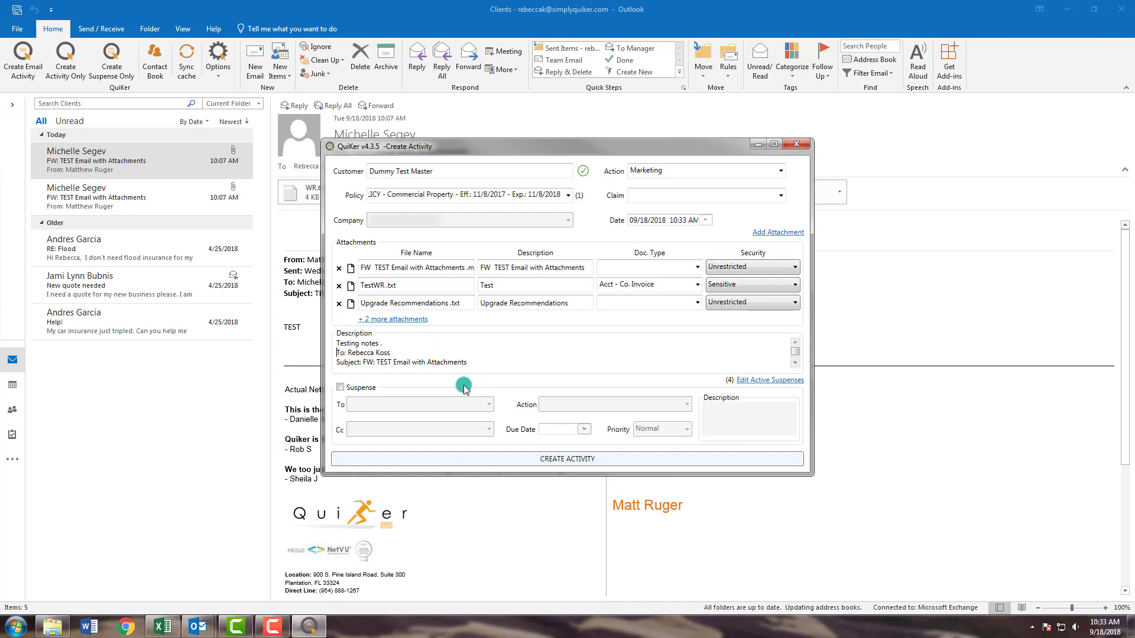
# - Mark the 11/29/2017 Accounting suspense as complete in the customer's active suspenses and accept the list
pyautogui.click(741, 383)
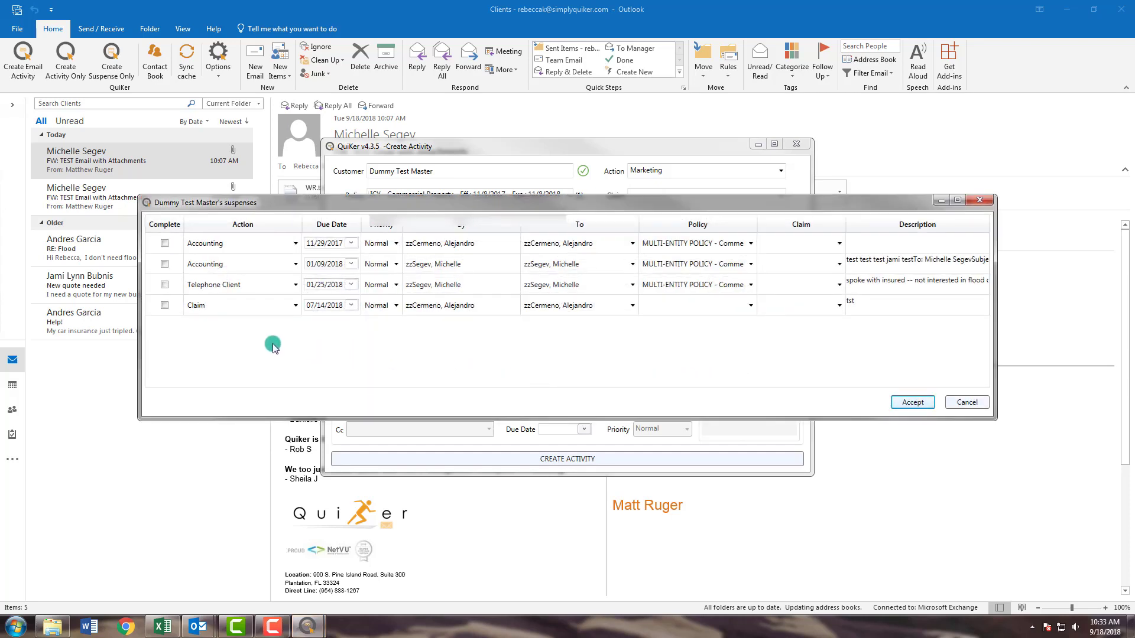
pyautogui.click(163, 243)
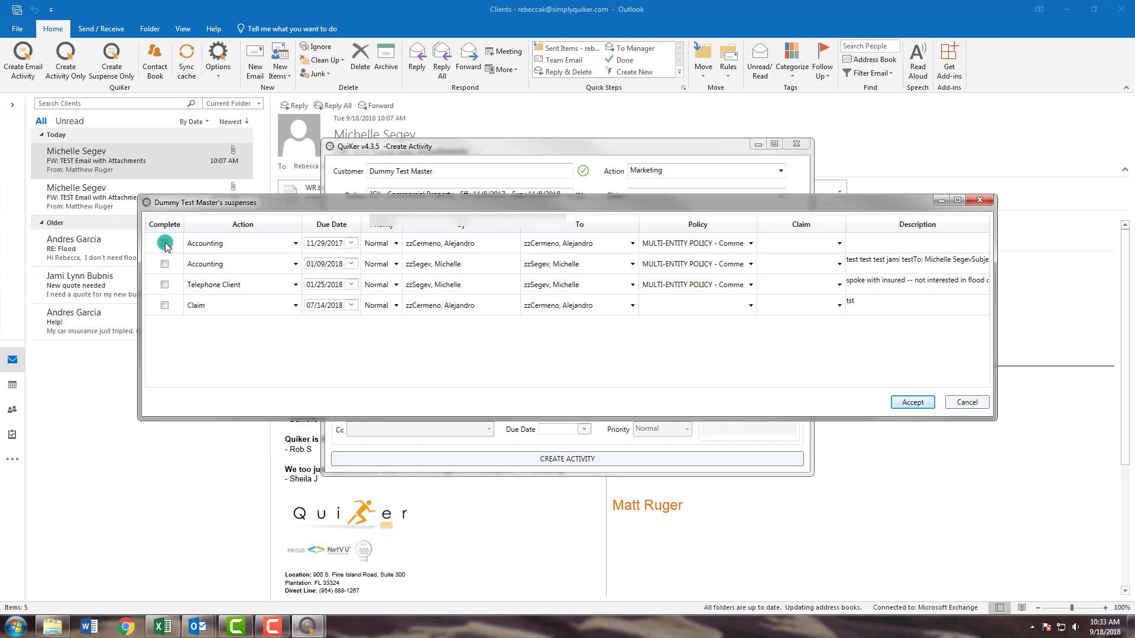
pyautogui.click(912, 402)
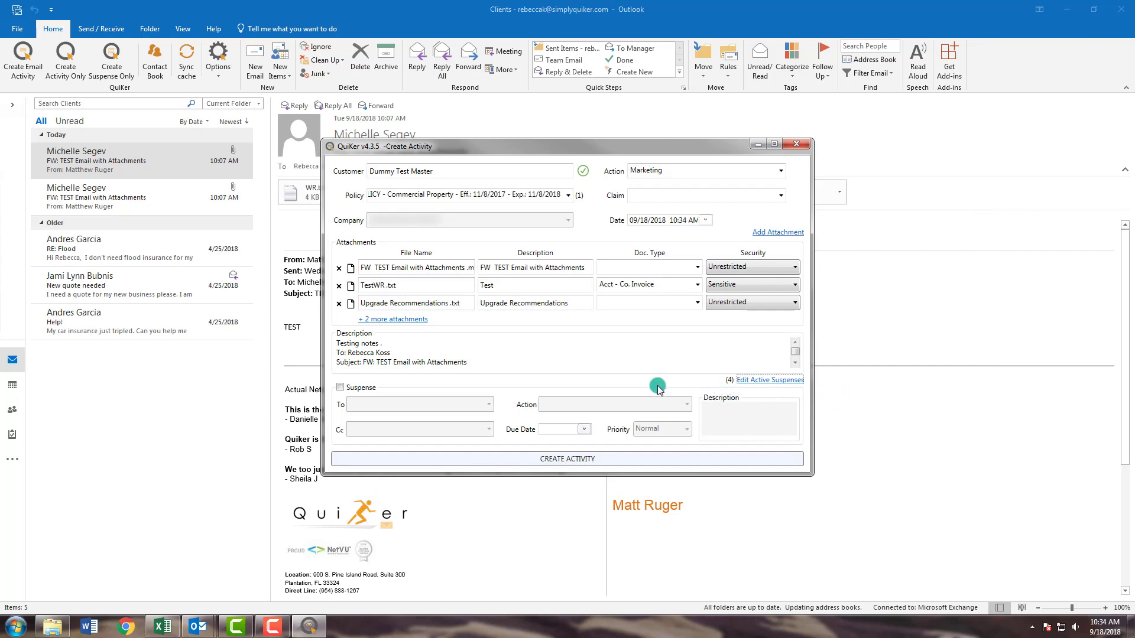
# - Add a suspense to the activity and choose a staff member as its Cc recipient
pyautogui.click(341, 387)
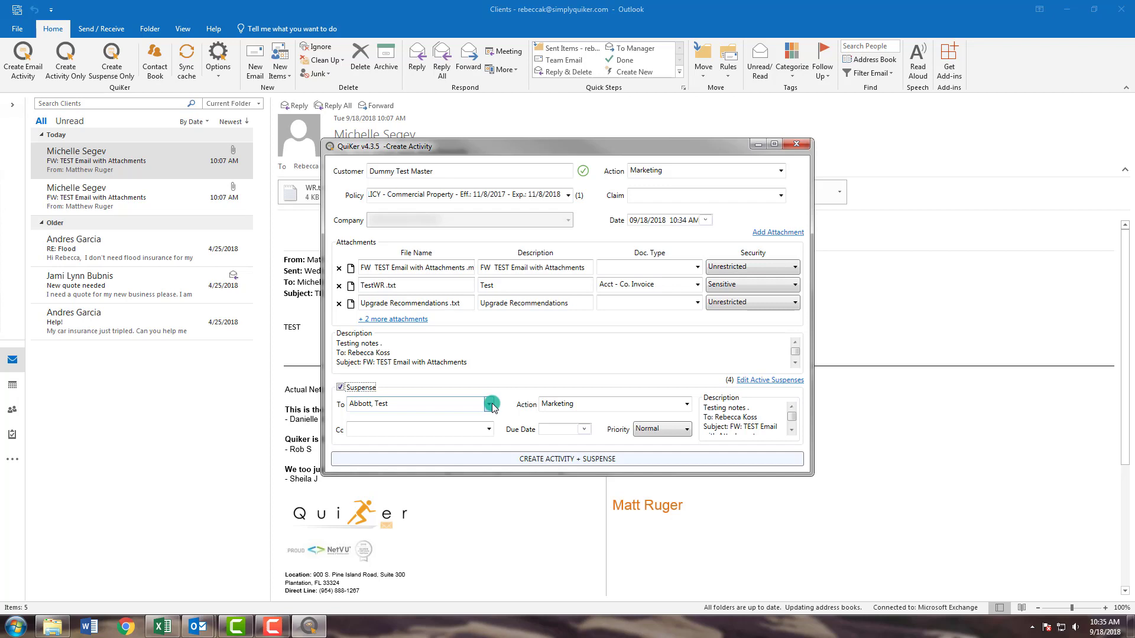
pyautogui.click(489, 429)
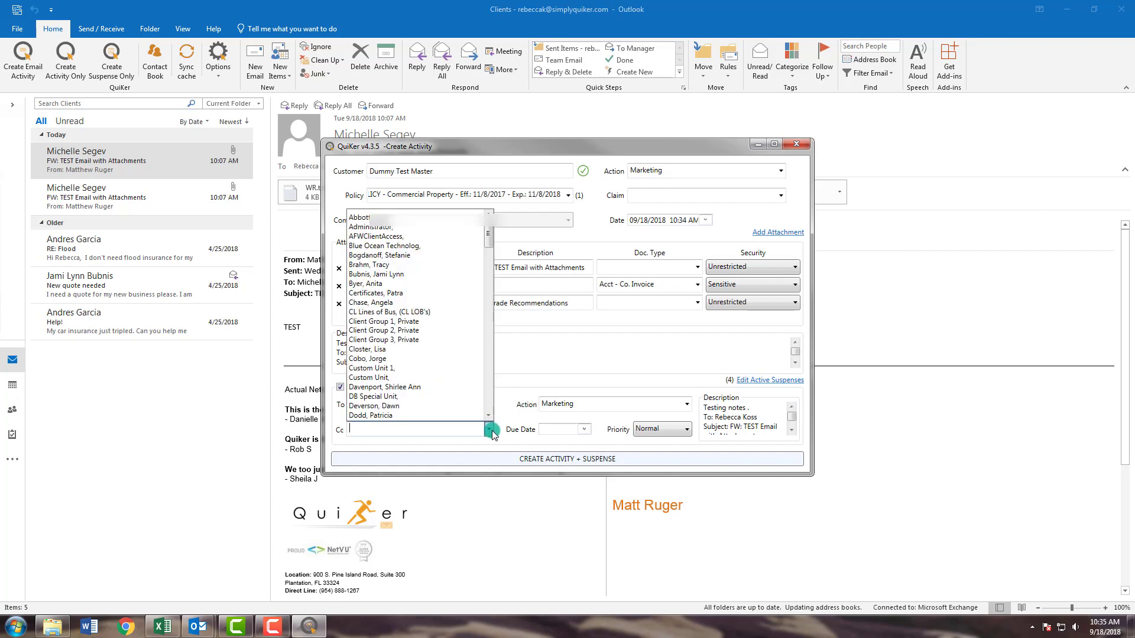
pyautogui.click(424, 275)
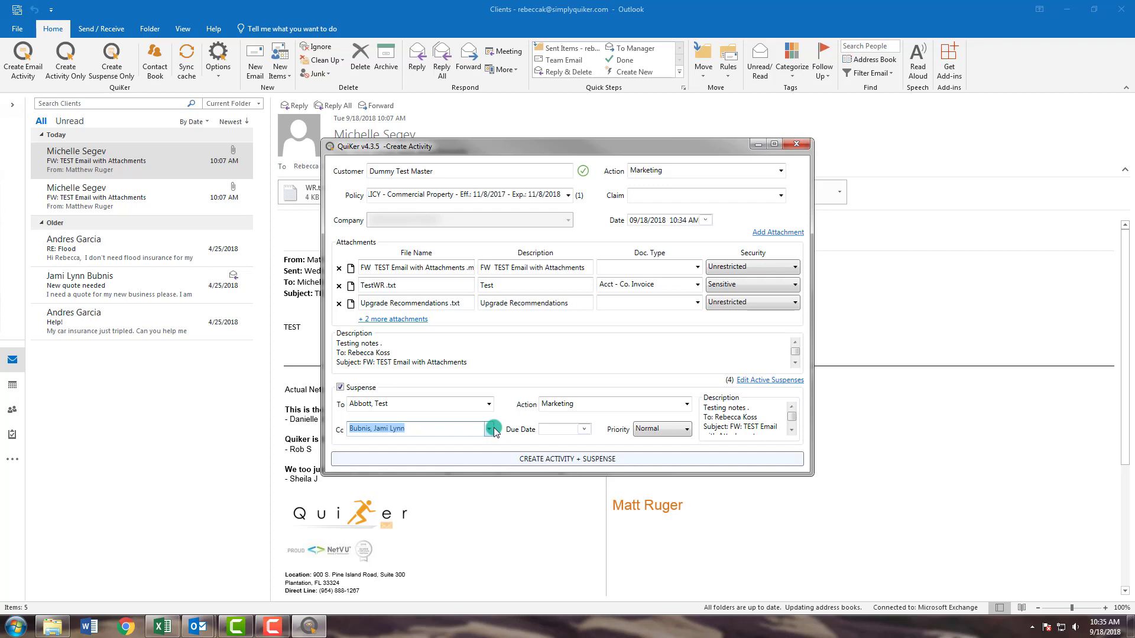
# - Set the suspense action to Offer of Coverage and its due date to 09/27/2018
pyautogui.click(686, 405)
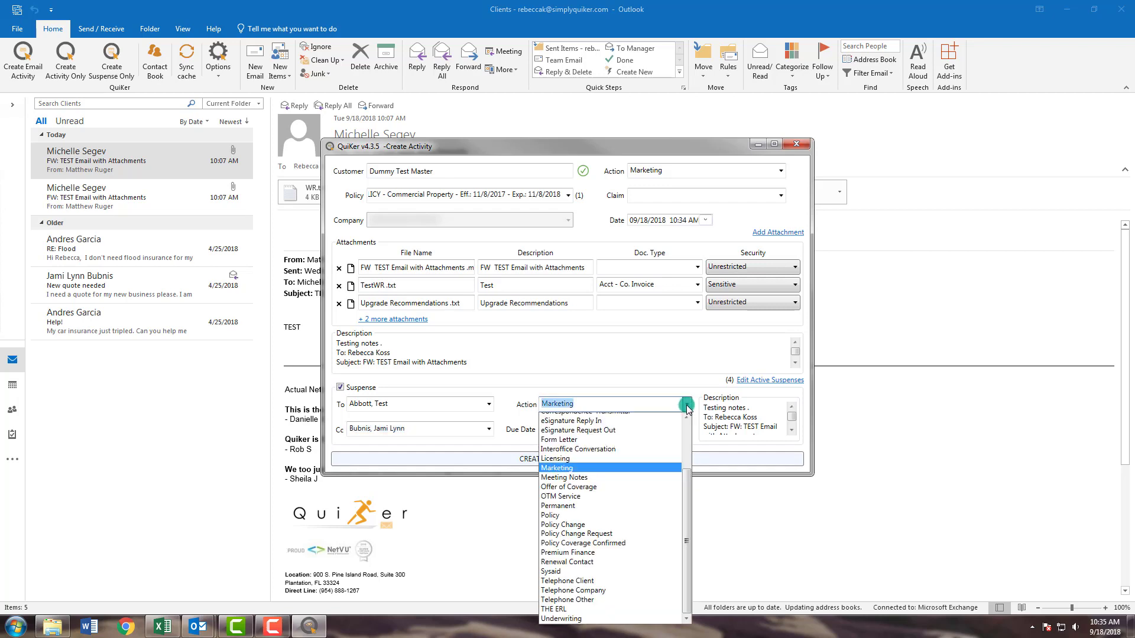
pyautogui.click(633, 486)
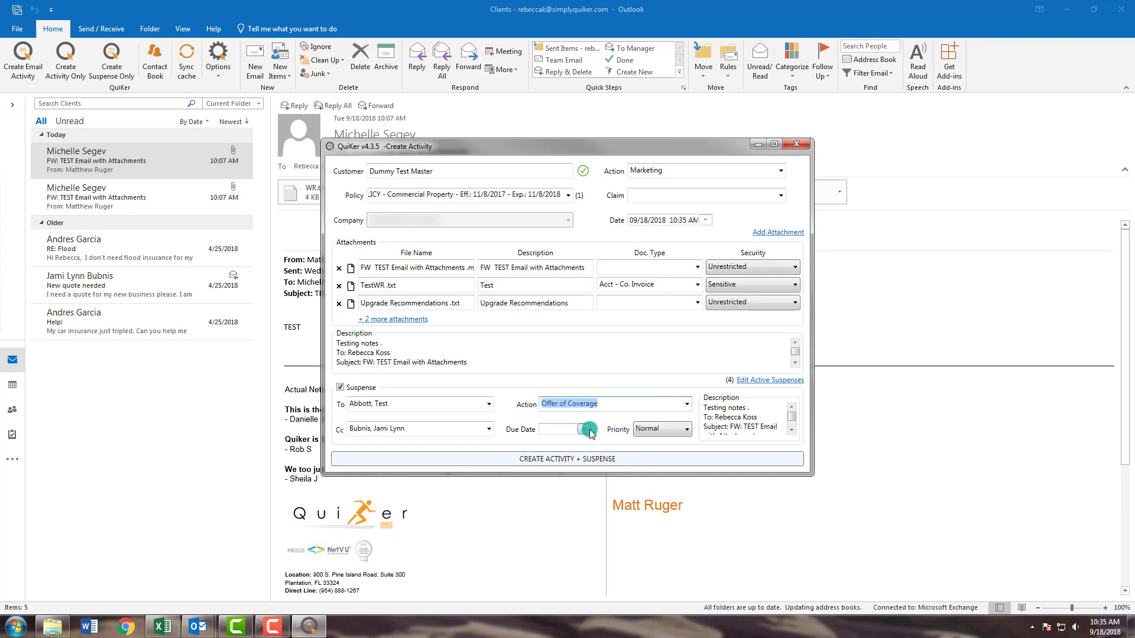
pyautogui.click(590, 430)
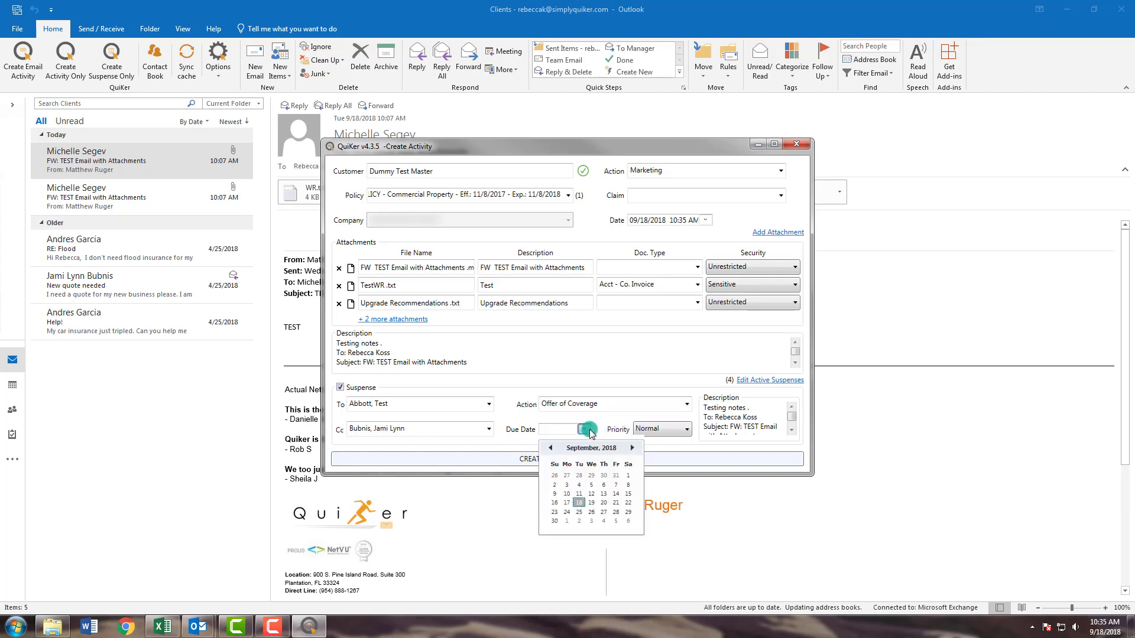
pyautogui.click(604, 513)
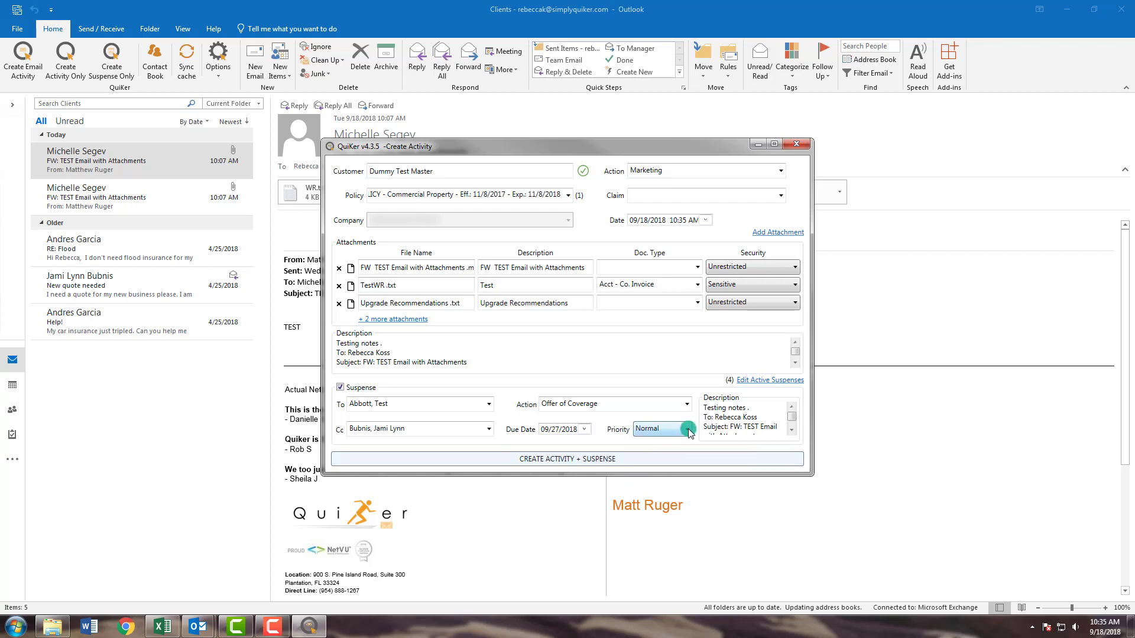
# - Begin the suspense description with a note asking the Cc recipient to quote auto, and create the activity with its suspense
pyautogui.click(713, 411)
pyautogui.write('Jami please c')
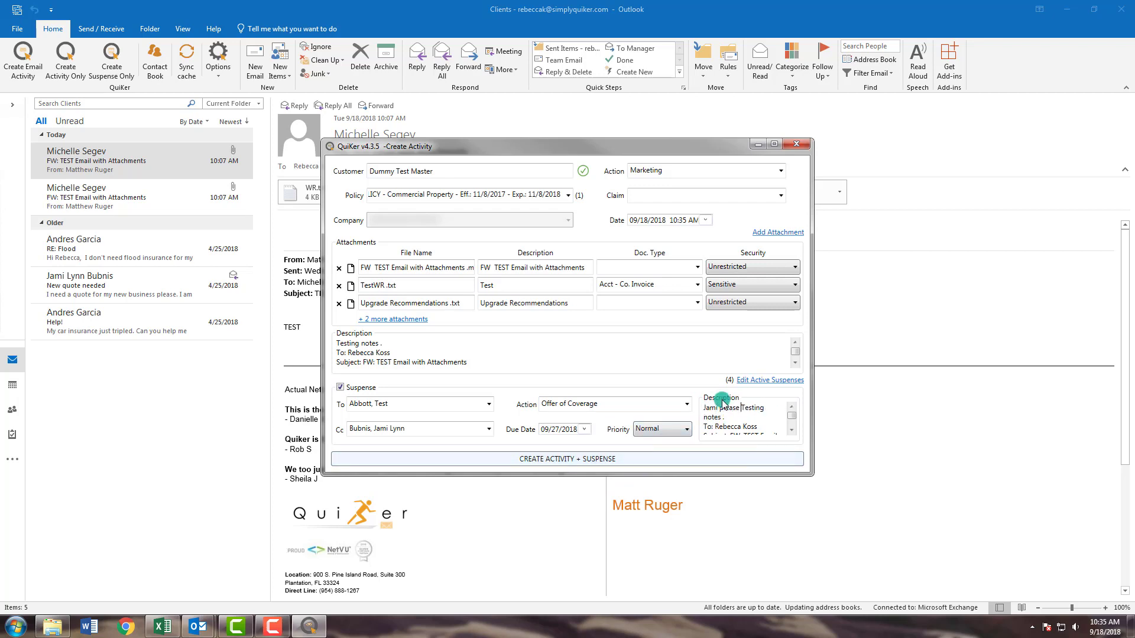
pyautogui.write('uote auto.')
pyautogui.click(596, 459)
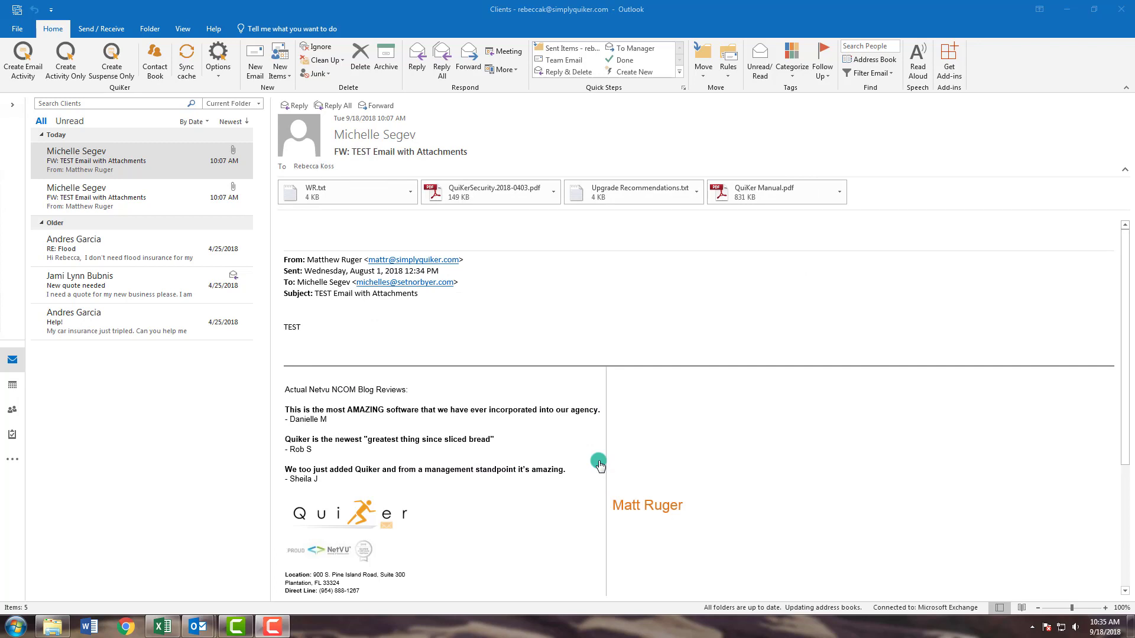
# - Start a new activity without an email and select Dummy Test Master as the customer
pyautogui.click(62, 69)
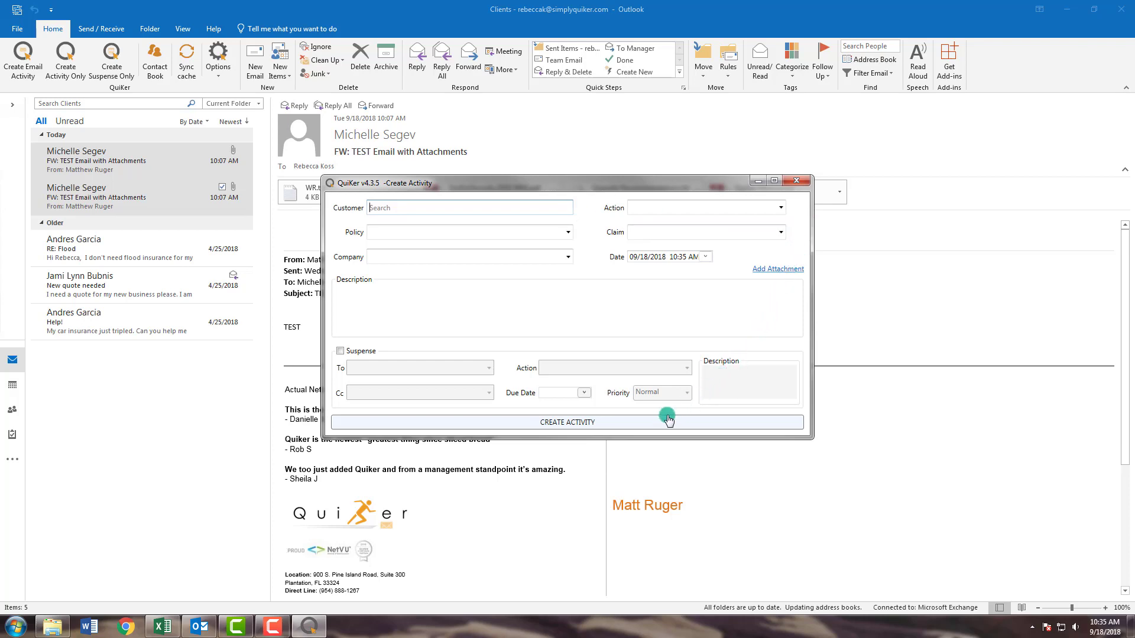
pyautogui.write('Dummy')
pyautogui.click(425, 230)
# - Set the new activity's action to eSignature Request Out and its policy to the Commercial Property multi-entity policy
pyautogui.click(780, 207)
pyautogui.click(739, 302)
pyautogui.click(568, 233)
pyautogui.click(535, 246)
# - Describe the activity with a note asking the colleague to "please quote commercial property for this year." and create it
pyautogui.click(488, 297)
pyautogui.write('Jami please quote ')
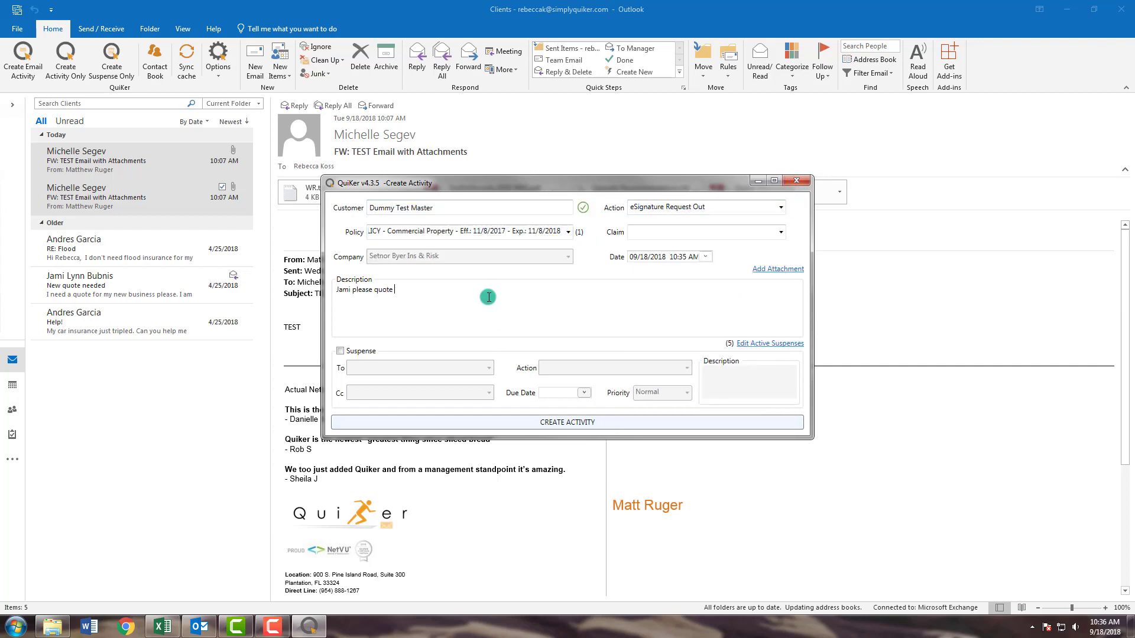
pyautogui.write('commercial property for this year.')
pyautogui.click(515, 423)
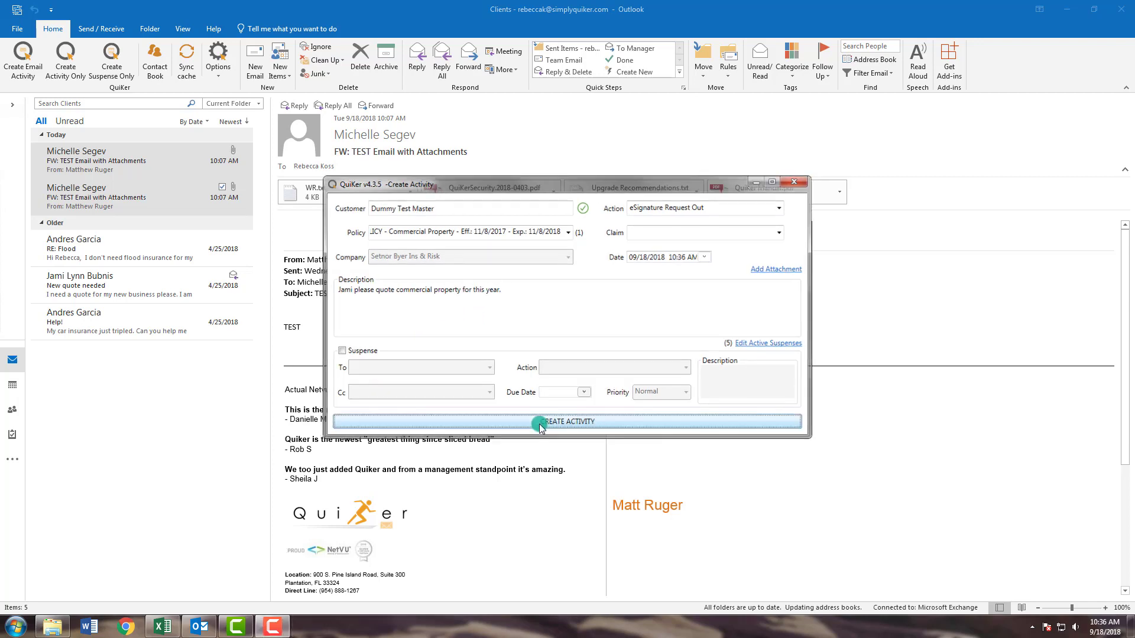
# - Start a standalone suspense for customer Dummy Test Master and set its action to Marketing
pyautogui.click(117, 70)
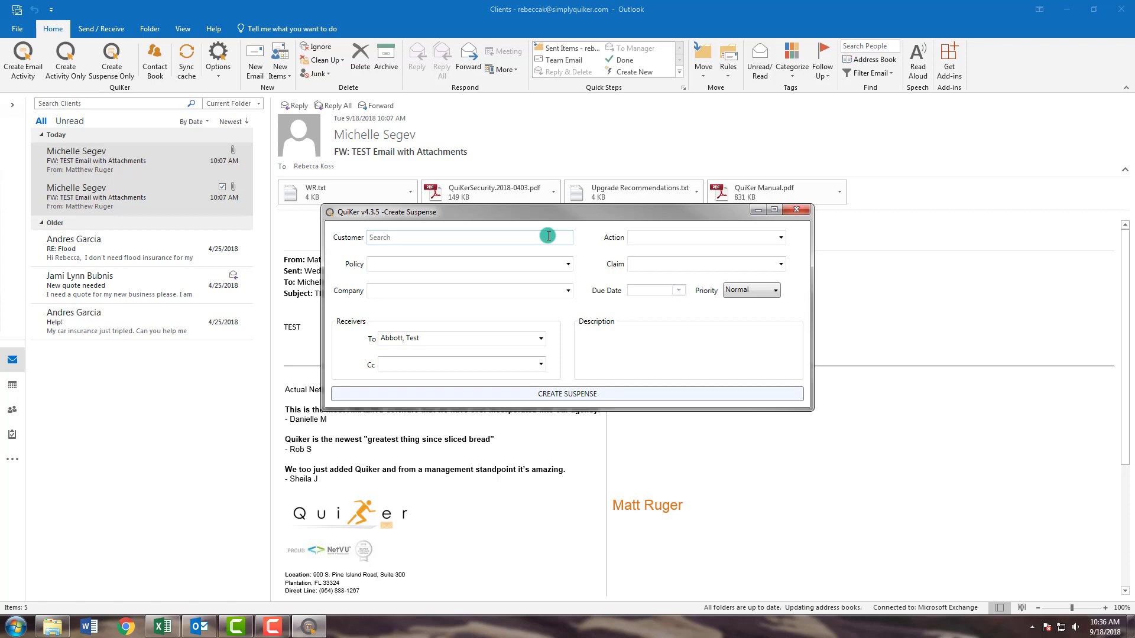
pyautogui.write('Test Master')
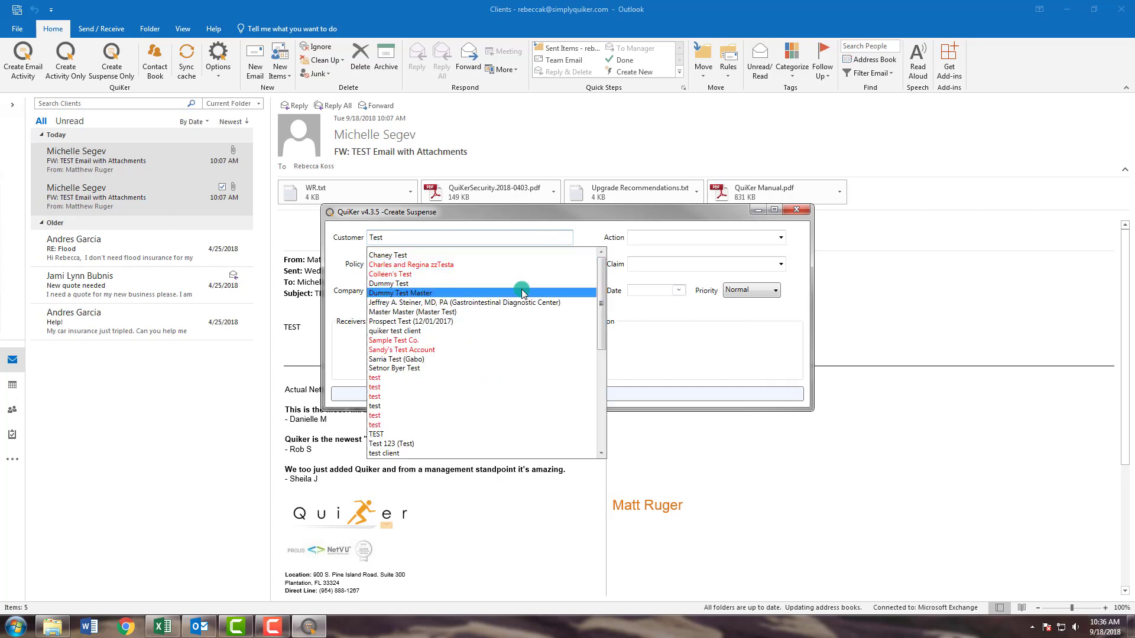
pyautogui.click(519, 292)
pyautogui.click(729, 242)
pyautogui.click(781, 237)
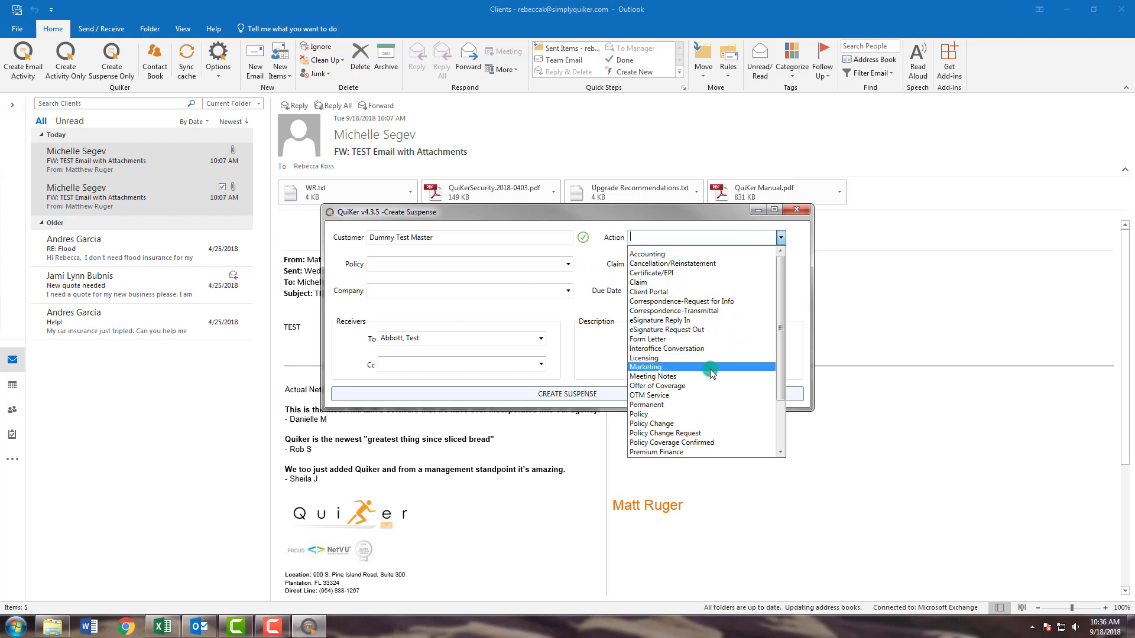
pyautogui.click(645, 367)
# - Set the suspense due date to 09/20/2018, describe it as "Please quote this auto" and create the suspense
pyautogui.click(681, 291)
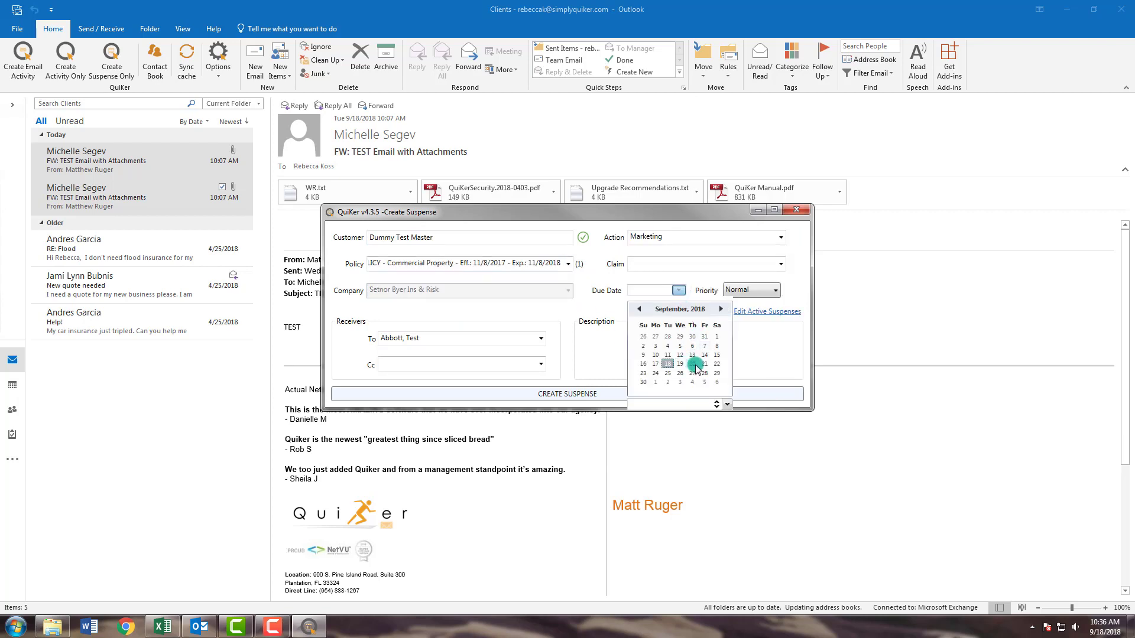
pyautogui.click(690, 362)
pyautogui.click(621, 331)
pyautogui.write('Pleas')
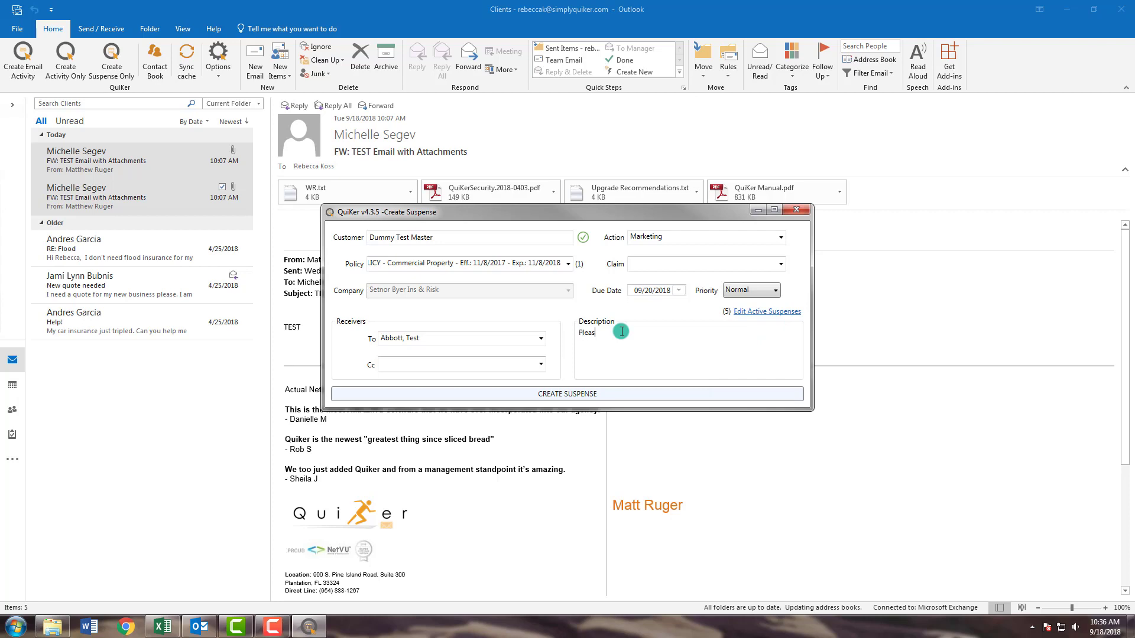
pyautogui.write('e quote this auto')
pyautogui.click(597, 392)
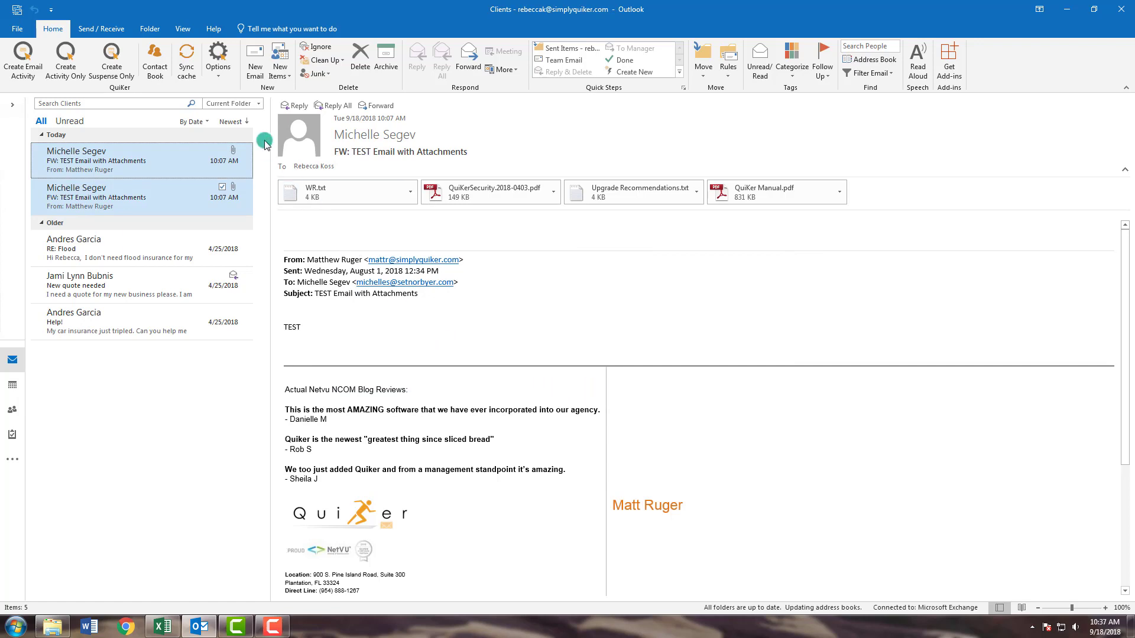
# - Start a new email to the colleague's suggested simplyquiker.com address with the subject "Quote Auto"
pyautogui.click(252, 75)
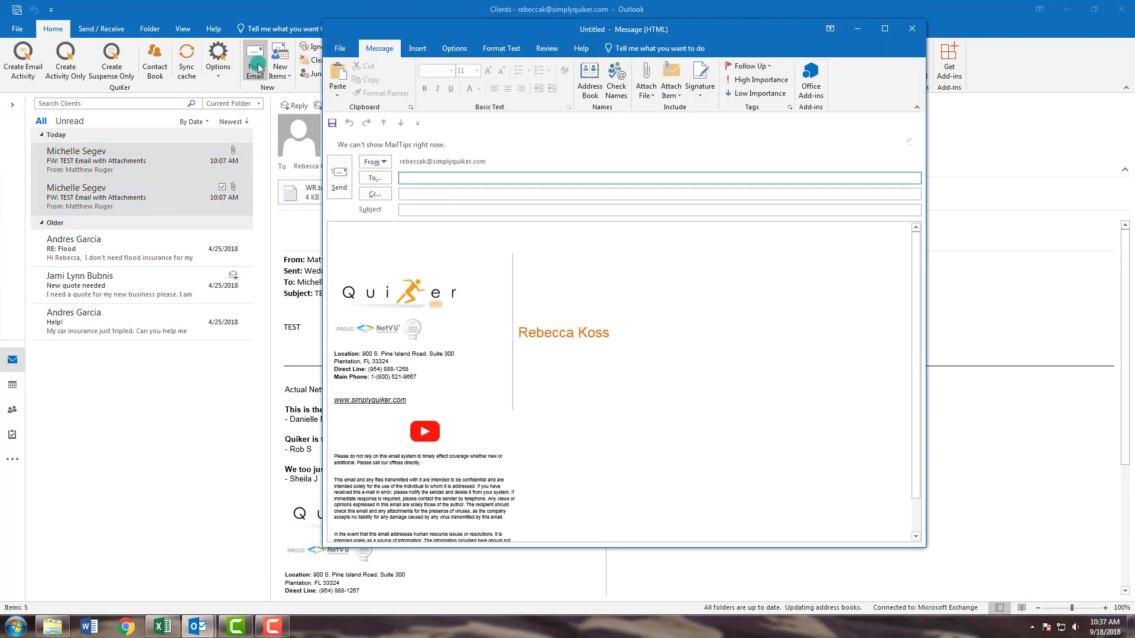
pyautogui.write('jami')
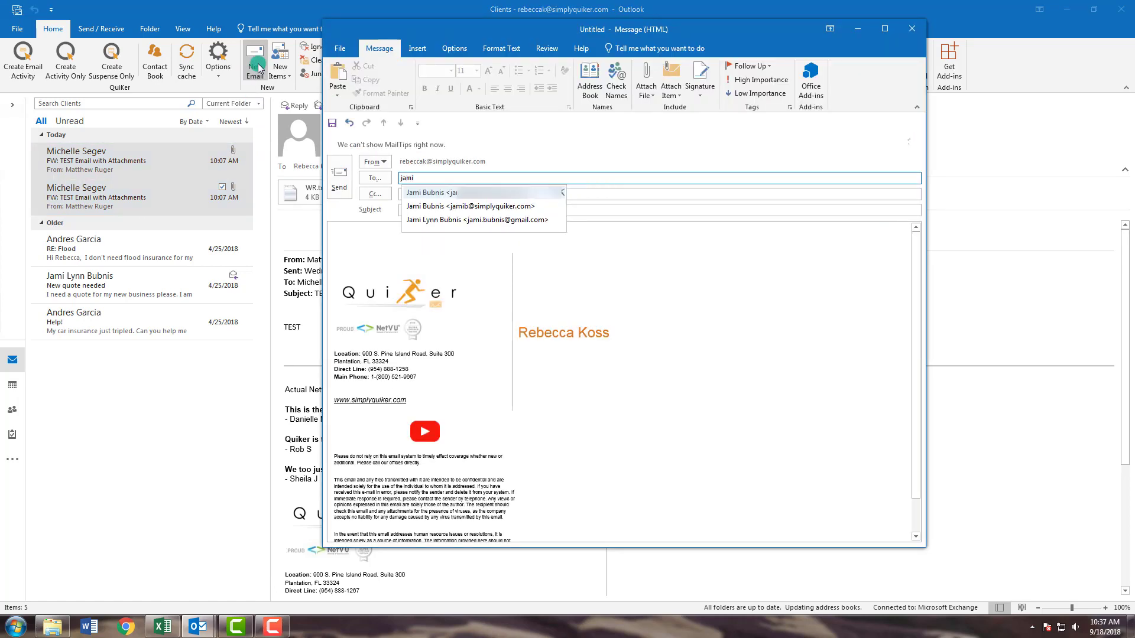
pyautogui.click(443, 207)
pyautogui.click(443, 208)
pyautogui.write('Qu')
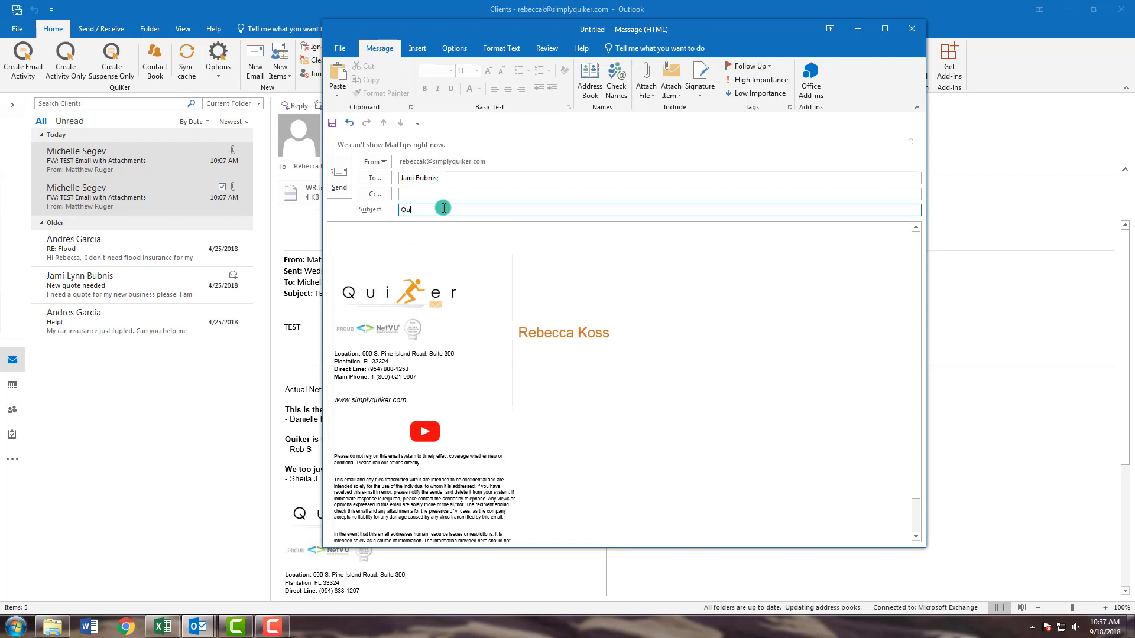
pyautogui.write('ote Q')
pyautogui.write('uto')
# - Write a greeting to the recipient and "Please quote auto." in the email body, and send the message
pyautogui.press('Tab')
pyautogui.write('Hi Jamie,')
pyautogui.press('Return')
pyautogui.press('Return')
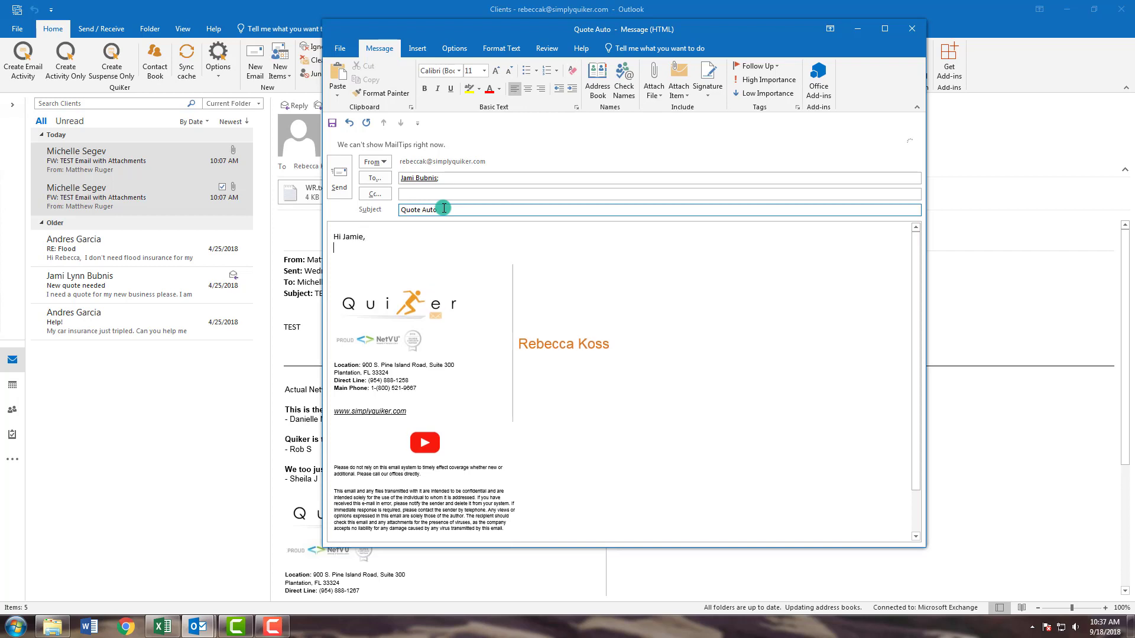
pyautogui.write('Please quote auto.')
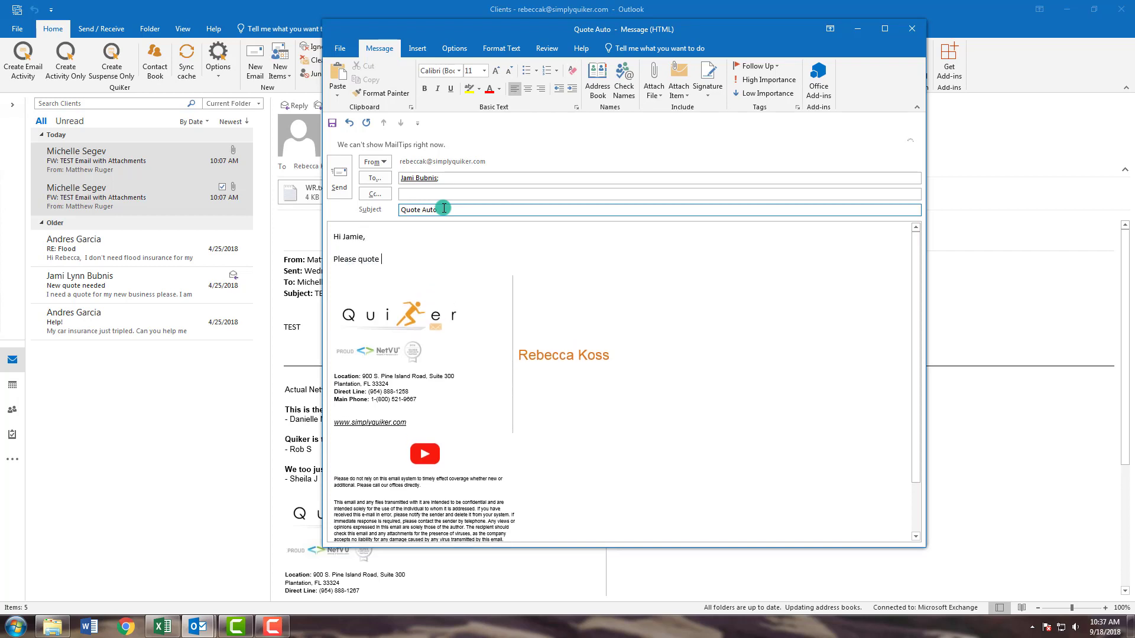
pyautogui.click(340, 173)
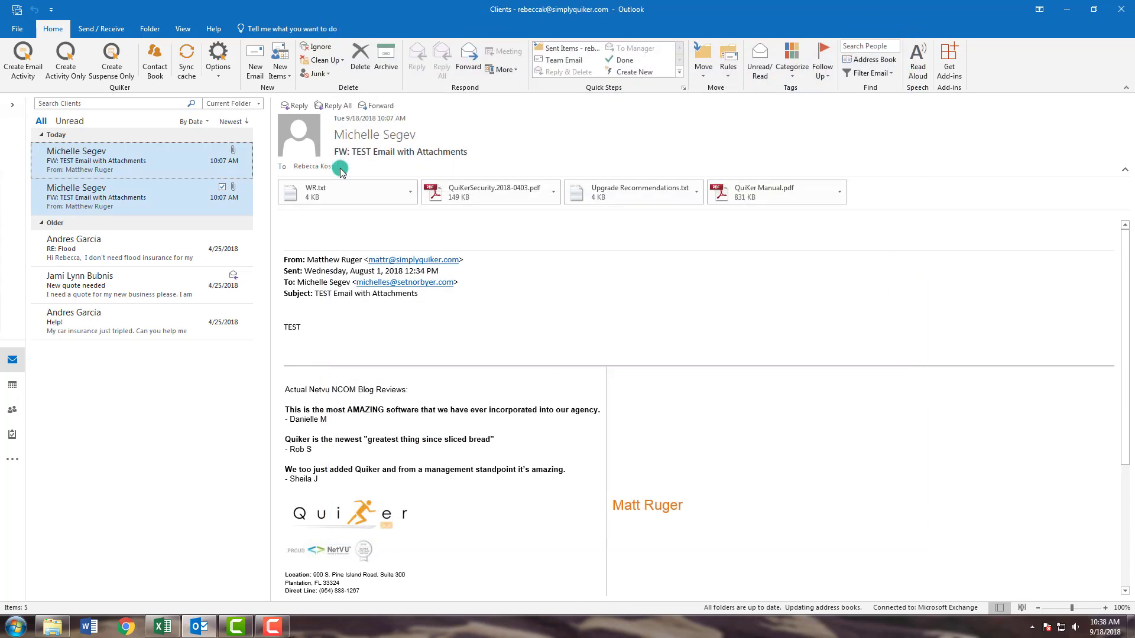
# - View the activity history of the second "FW: TEST Email with Attachments" message under Today
pyautogui.click(596, 381)
pyautogui.click(201, 197)
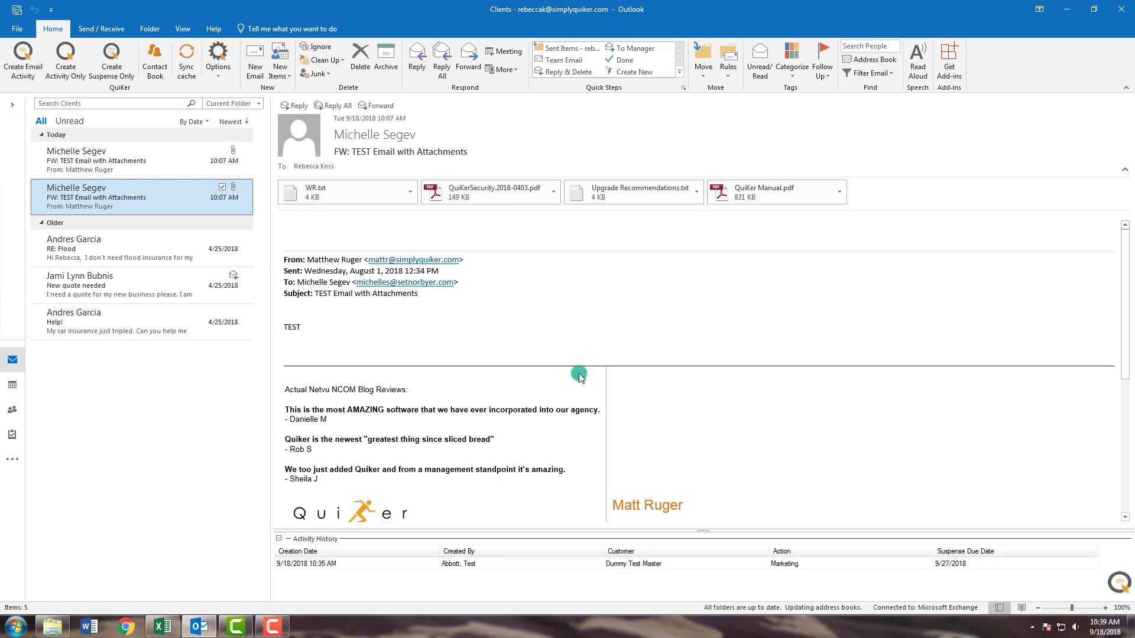
# - Look up Southern Auto Finance Company in the Contact Book and add its first contact's email to To and the second's to Cc
pyautogui.click(157, 64)
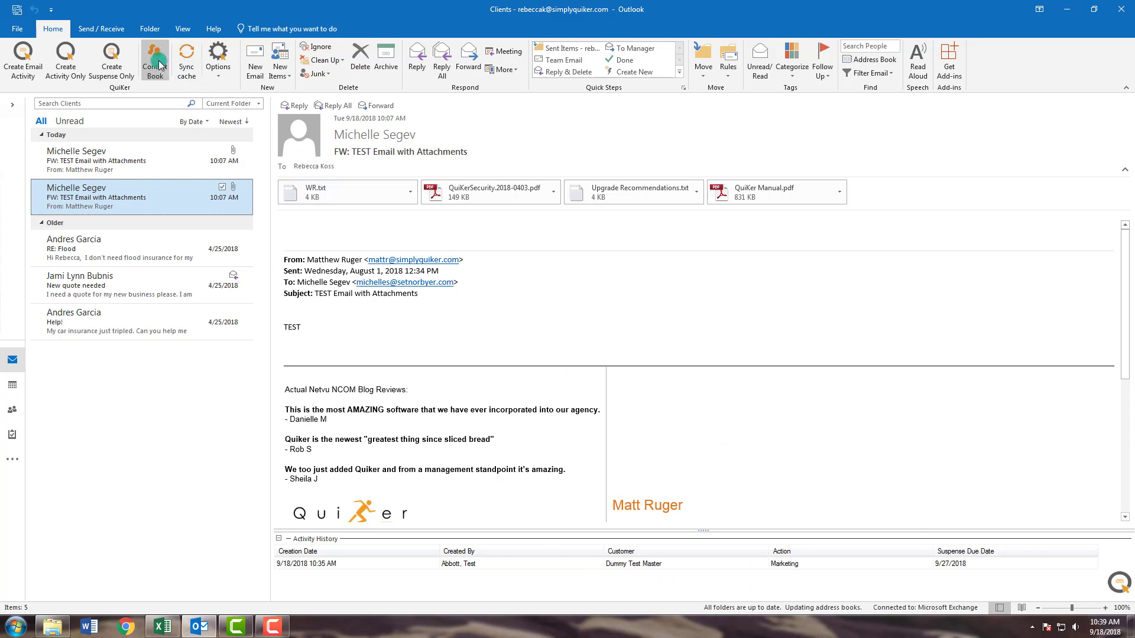
pyautogui.click(687, 168)
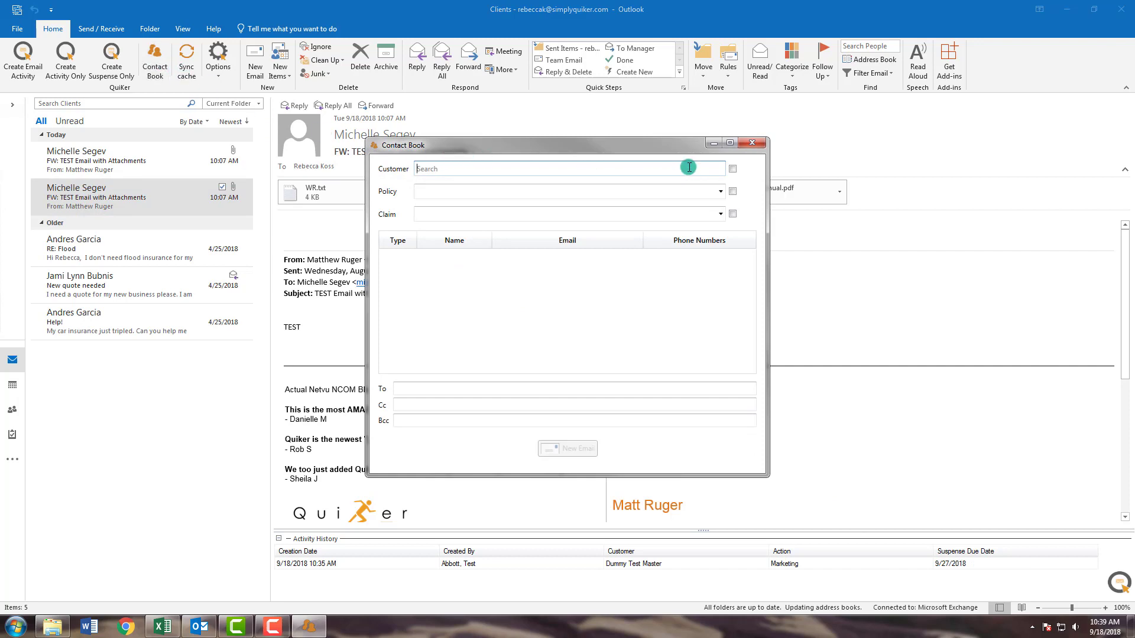
pyautogui.write('Souther')
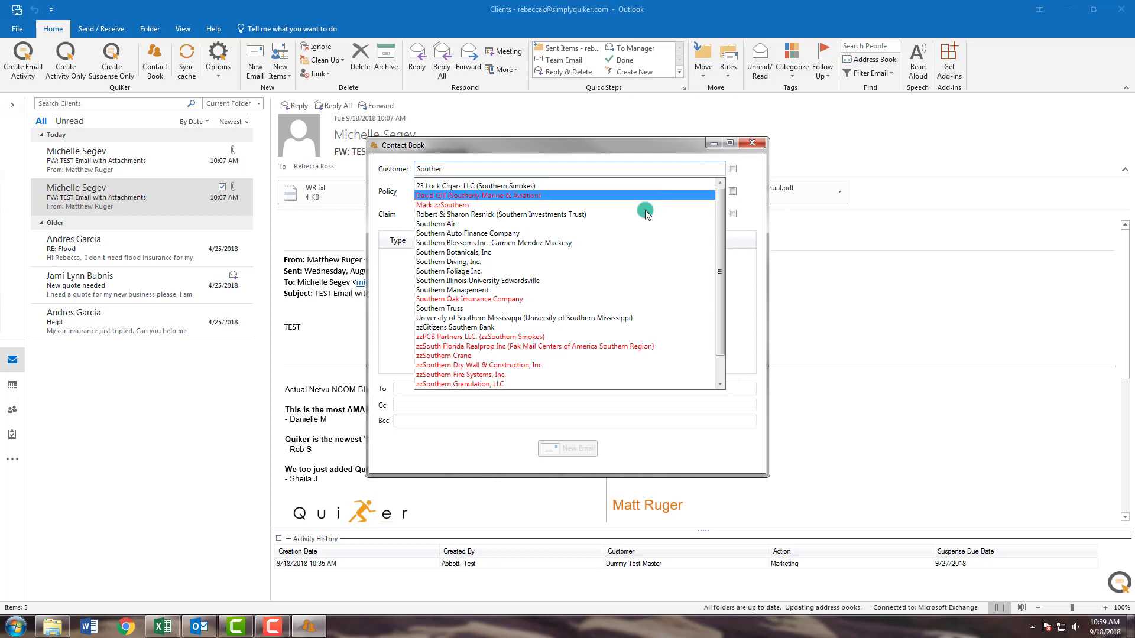
pyautogui.click(618, 234)
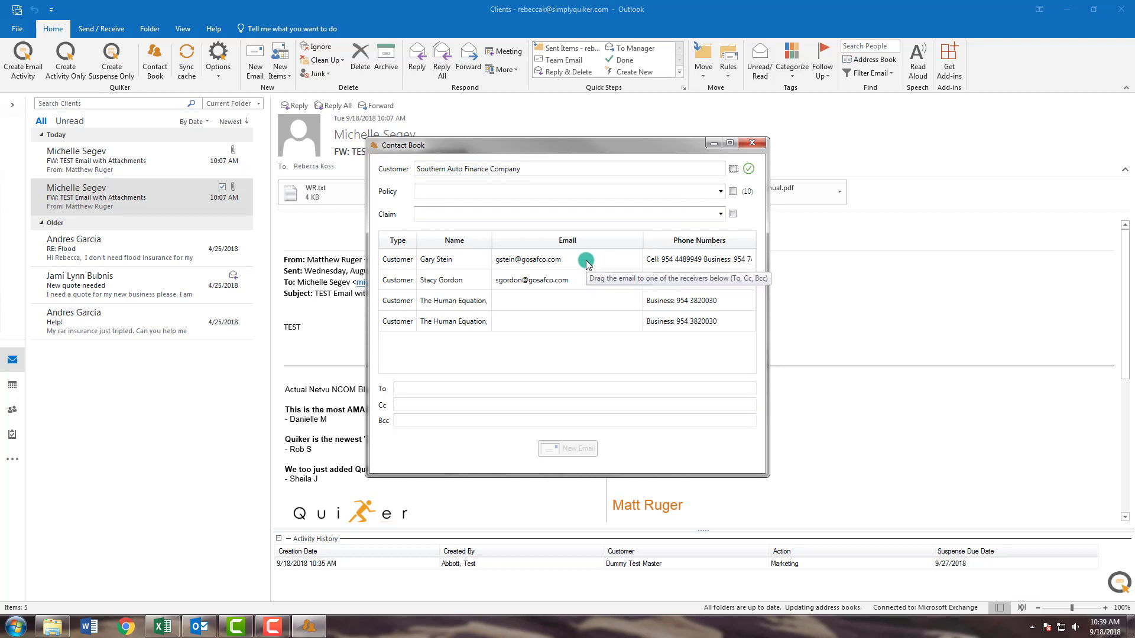
pyautogui.moveTo(587, 264); pyautogui.dragTo(423, 390)
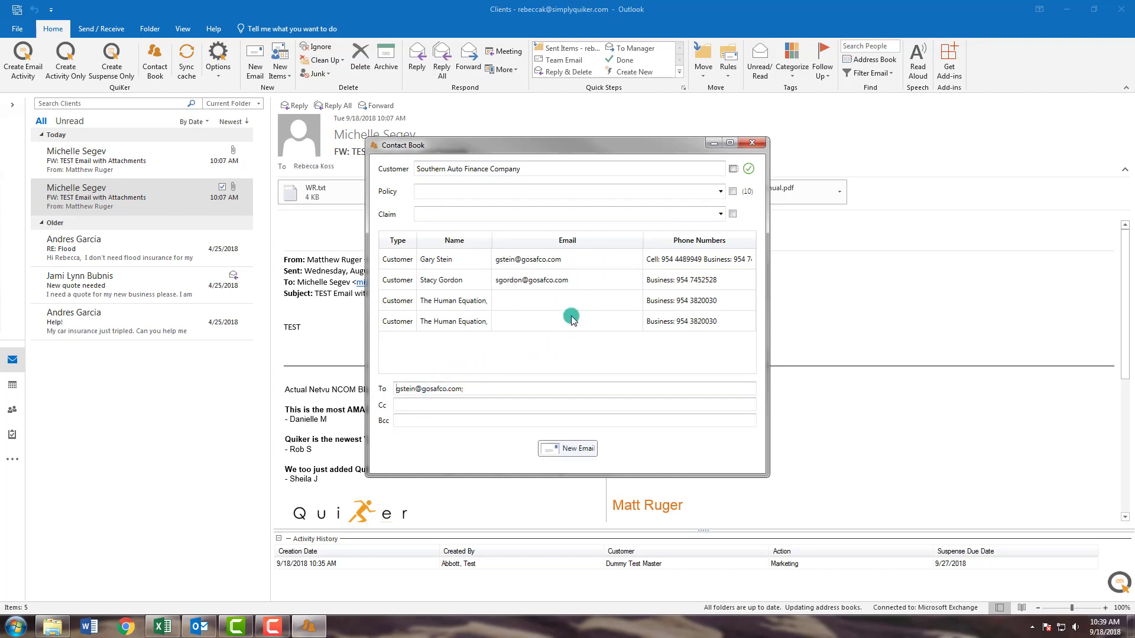
pyautogui.moveTo(575, 281); pyautogui.dragTo(465, 404)
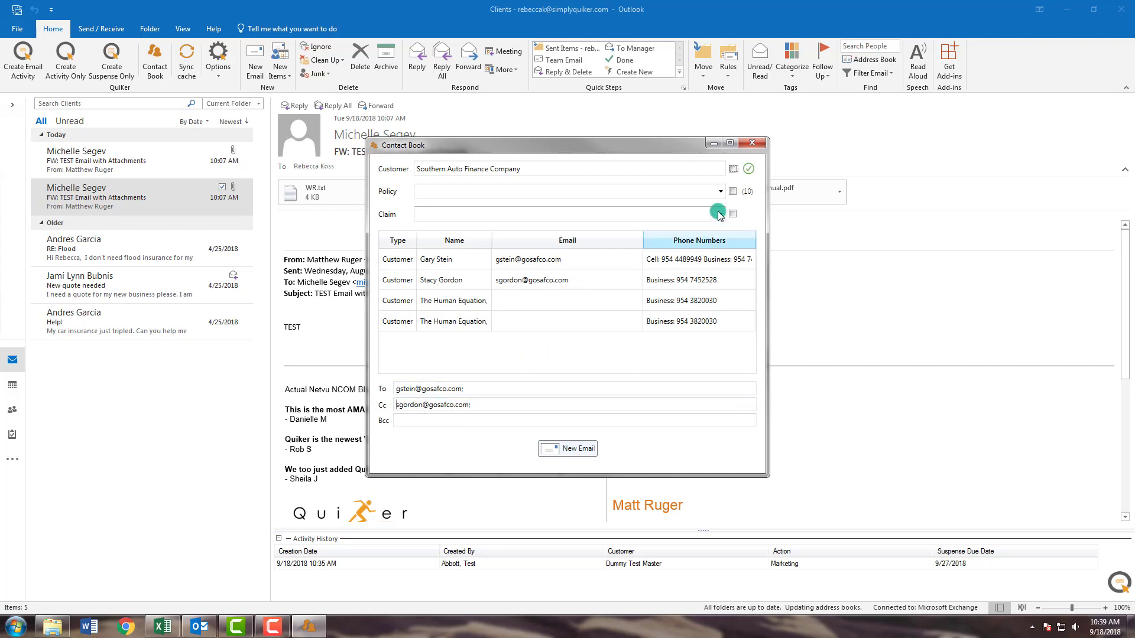
# - Include the contacts of the customer and of its Resource Consulting policy (Eff. 3/5/2004 - Exp. 3/5/2005), and start a new email to the recipients
pyautogui.click(735, 171)
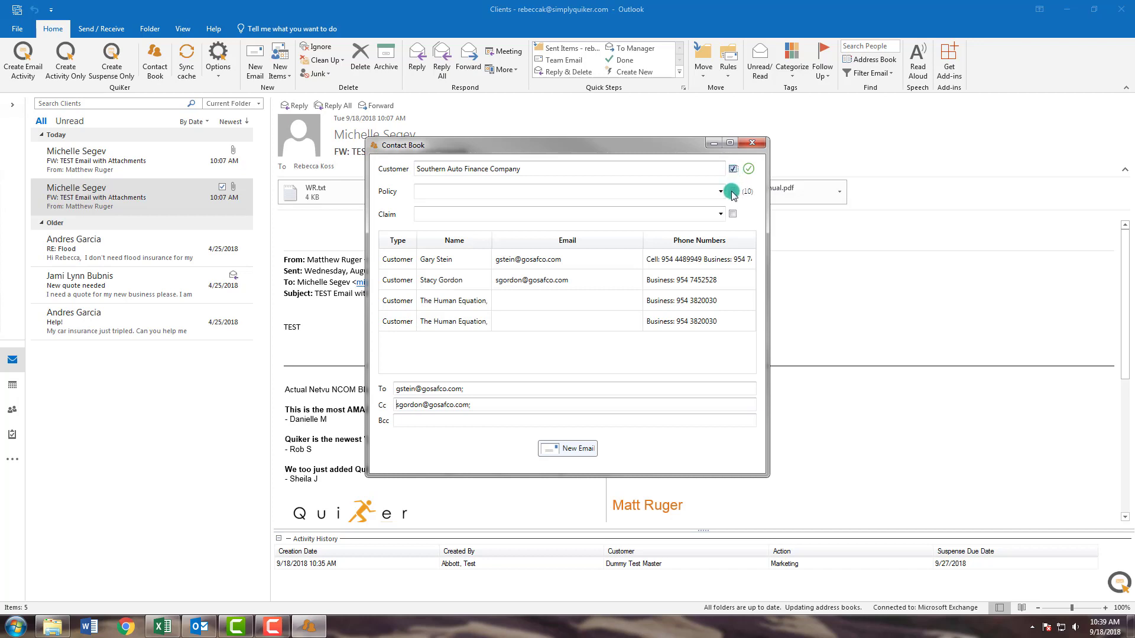
pyautogui.click(719, 195)
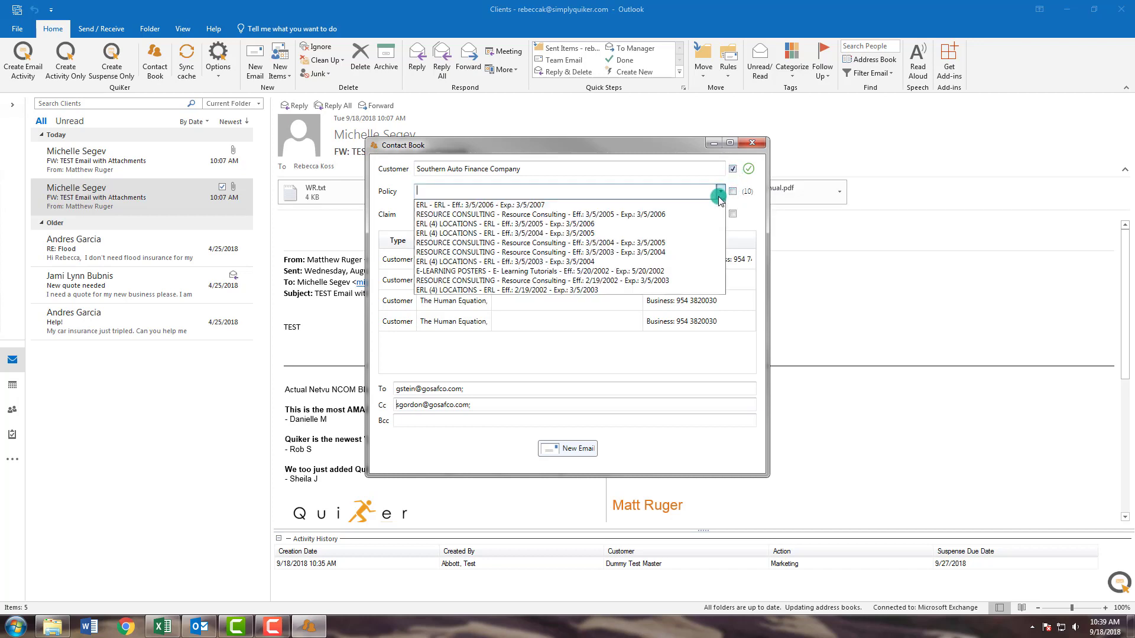
pyautogui.click(703, 242)
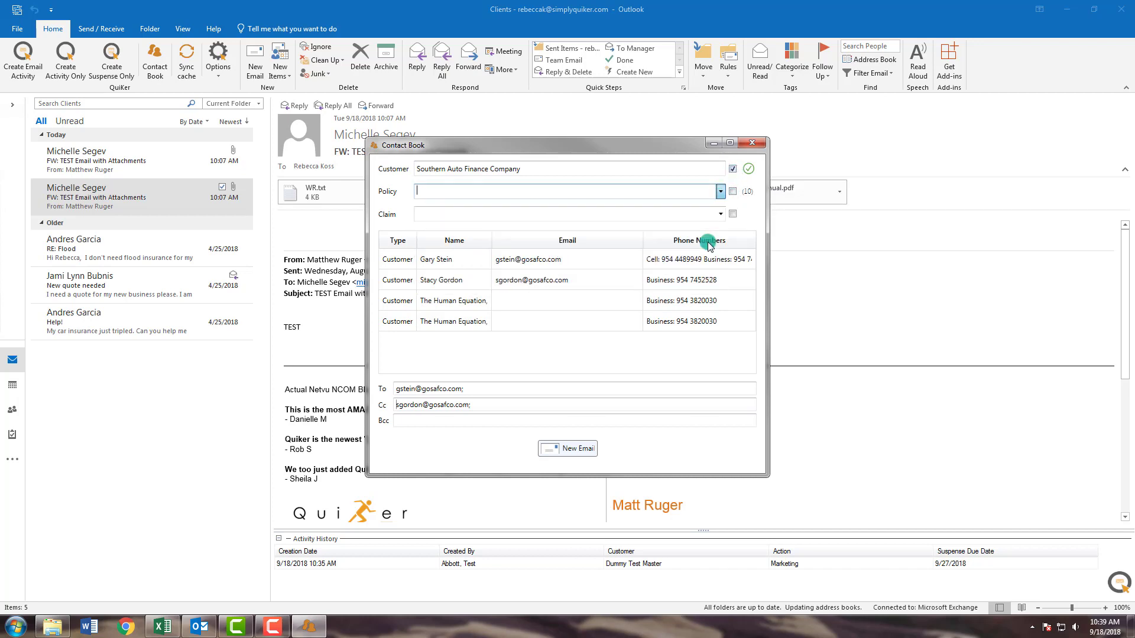
pyautogui.click(733, 192)
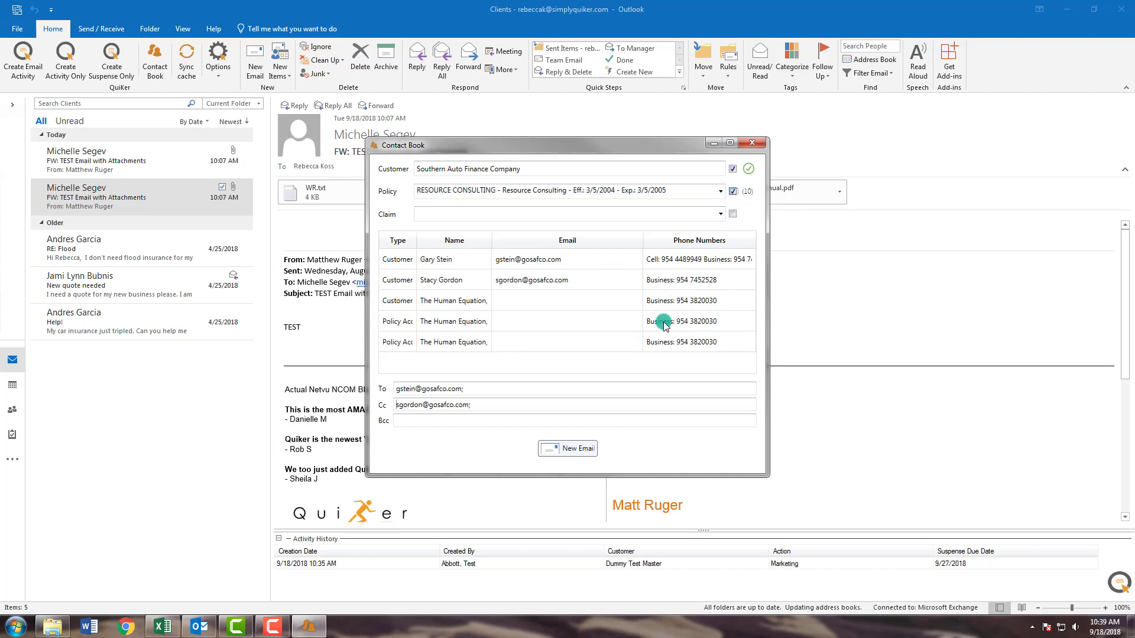
pyautogui.click(566, 449)
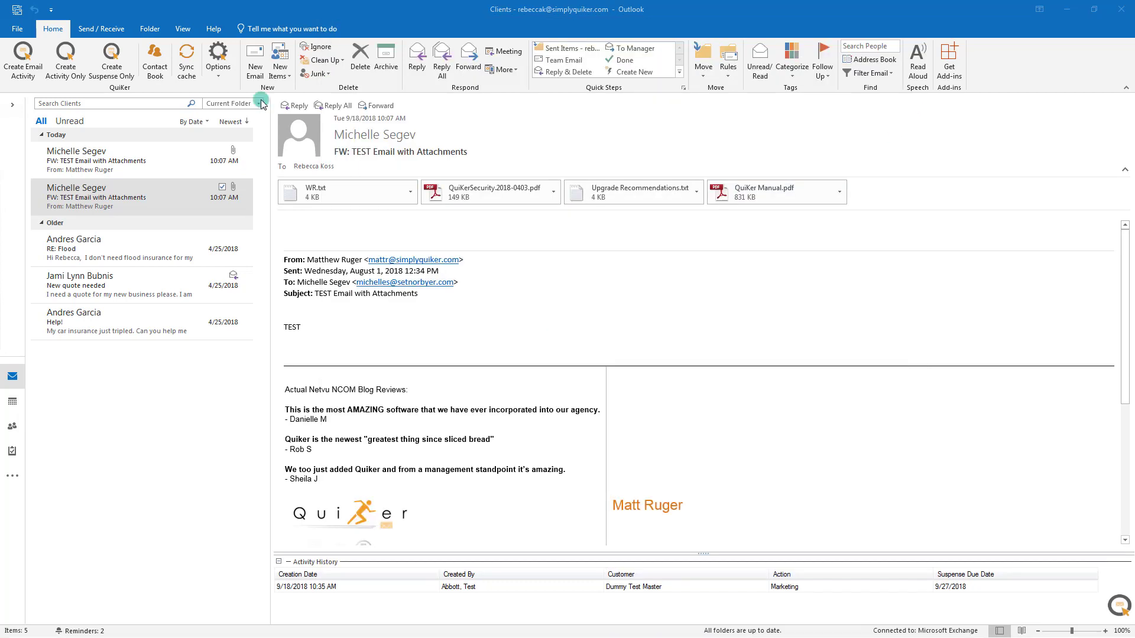
# - In QuiKer's monitored accounts, turn sent-email monitoring for the simplyquiker.com account off and back on, and save the options
pyautogui.click(219, 77)
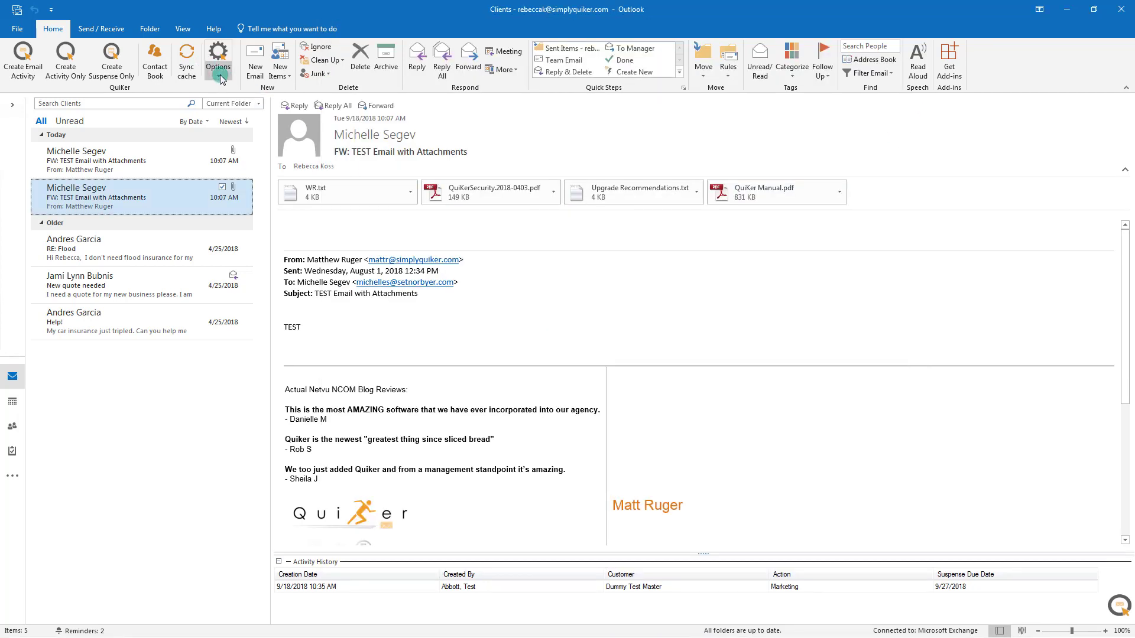
pyautogui.click(220, 77)
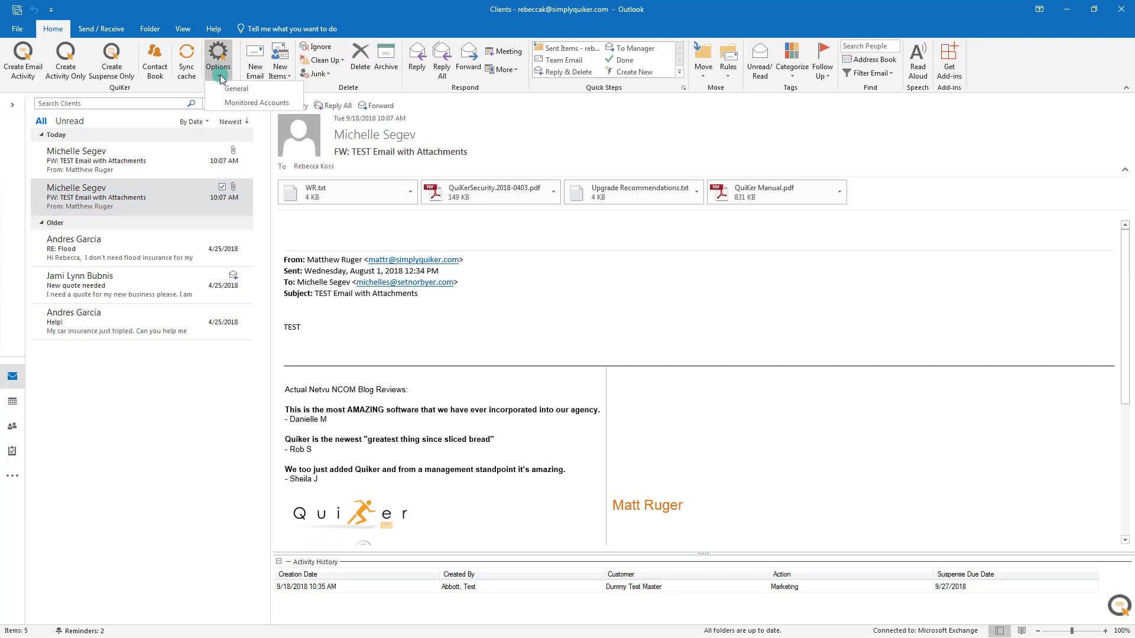
pyautogui.click(222, 104)
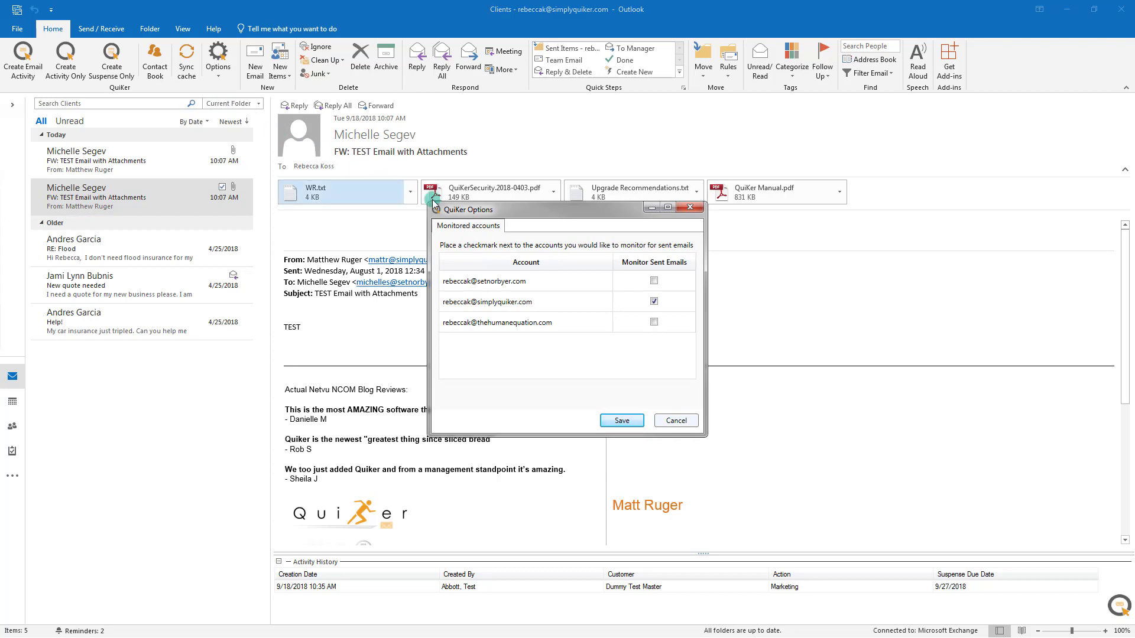
pyautogui.click(654, 302)
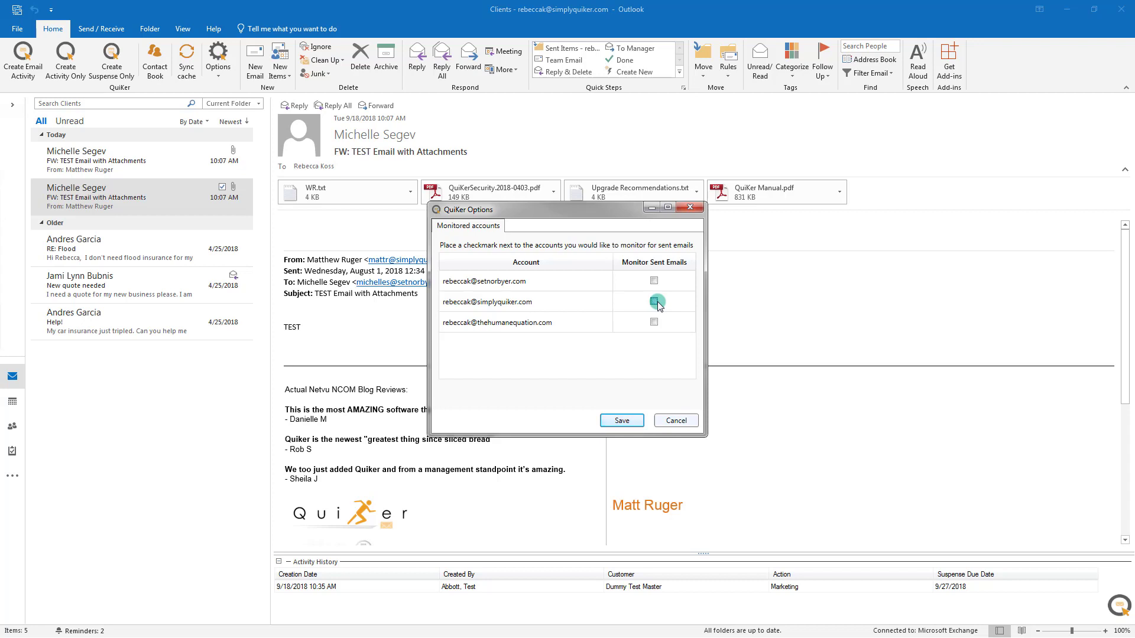
pyautogui.click(657, 302)
pyautogui.click(625, 421)
# - Open QuiKer's general options
pyautogui.click(224, 79)
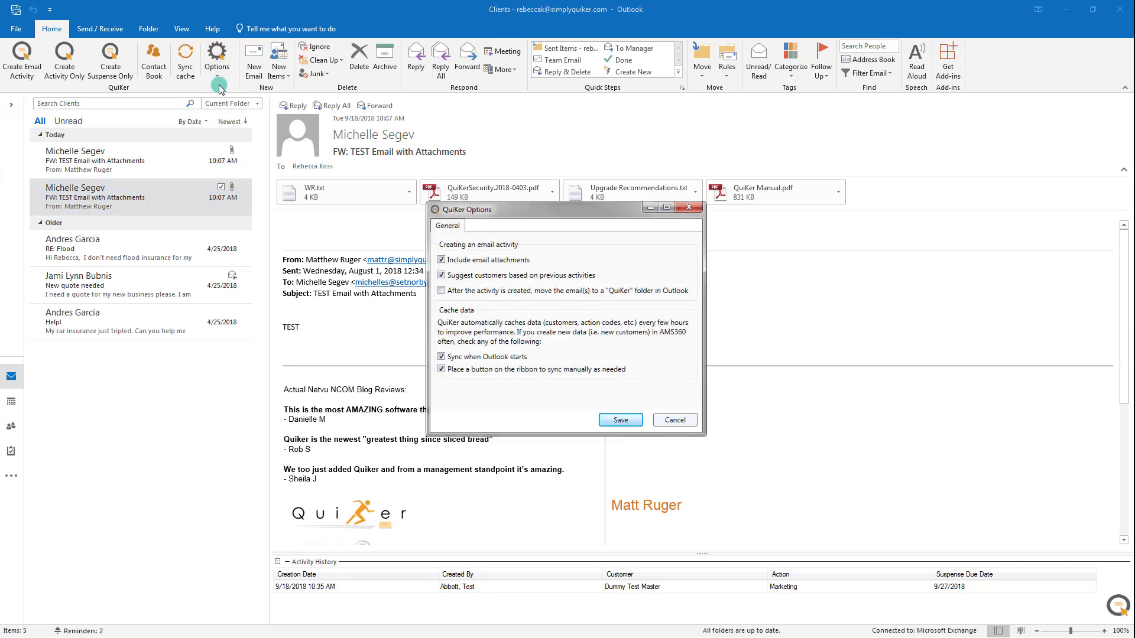